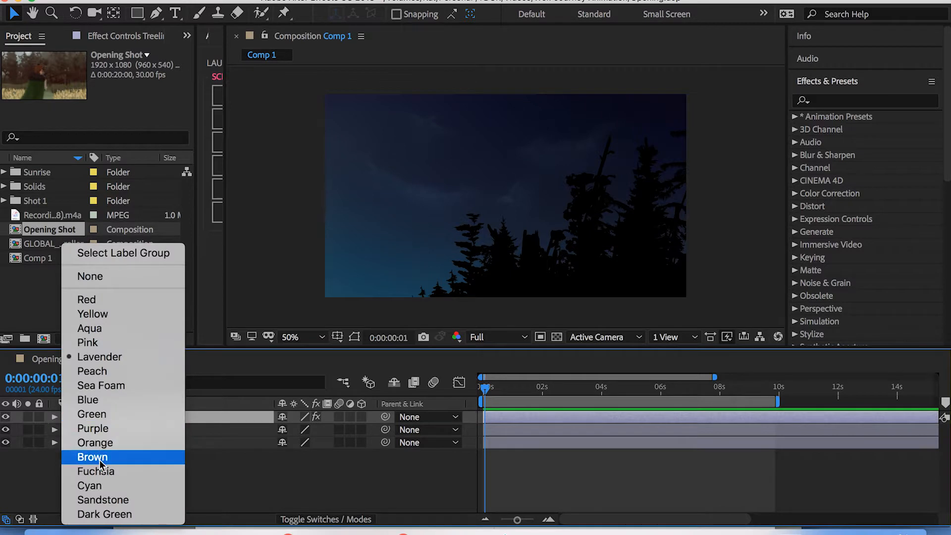
Set the Treeline.png layer's label colour to Green.
click(124, 414)
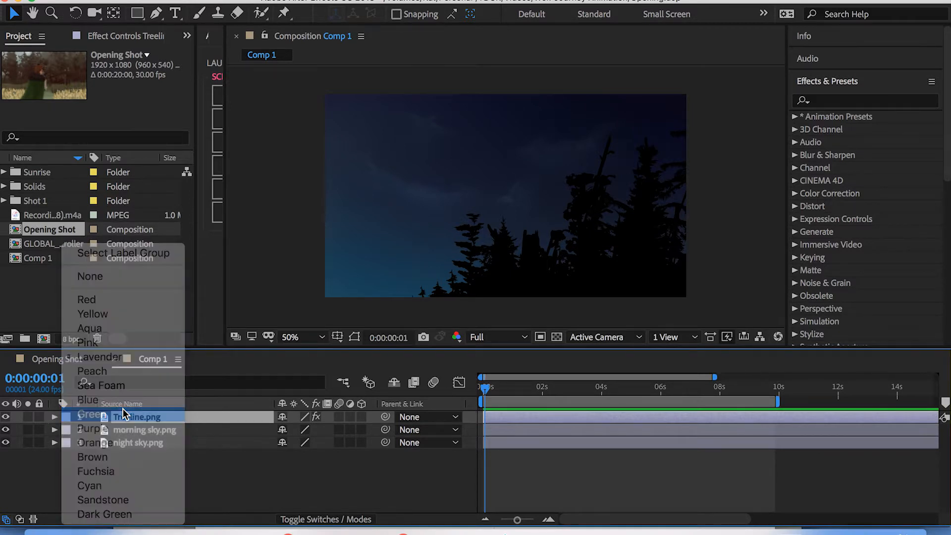
At 0:00:09:06, toggle the morning sky.png layer's visibility off and on to compare it with the night sky.
click(153, 430)
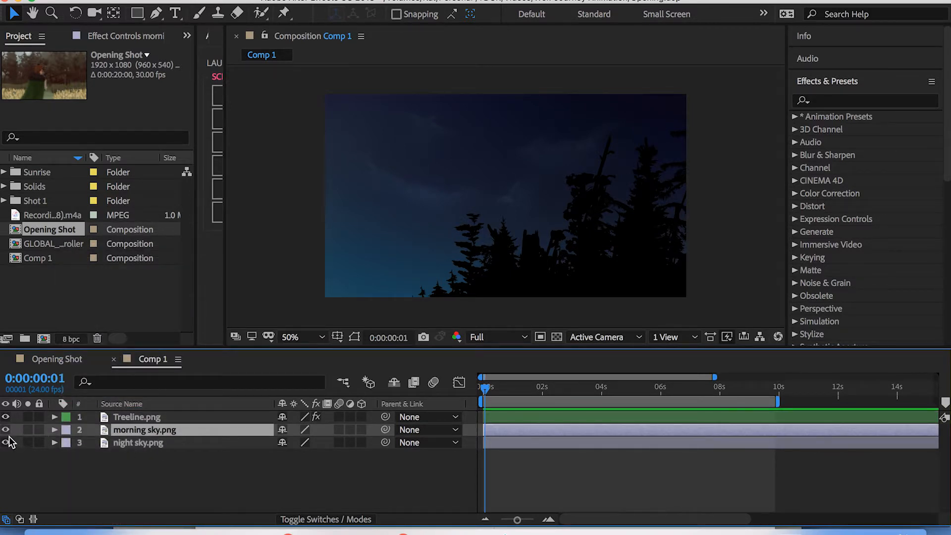
click(757, 391)
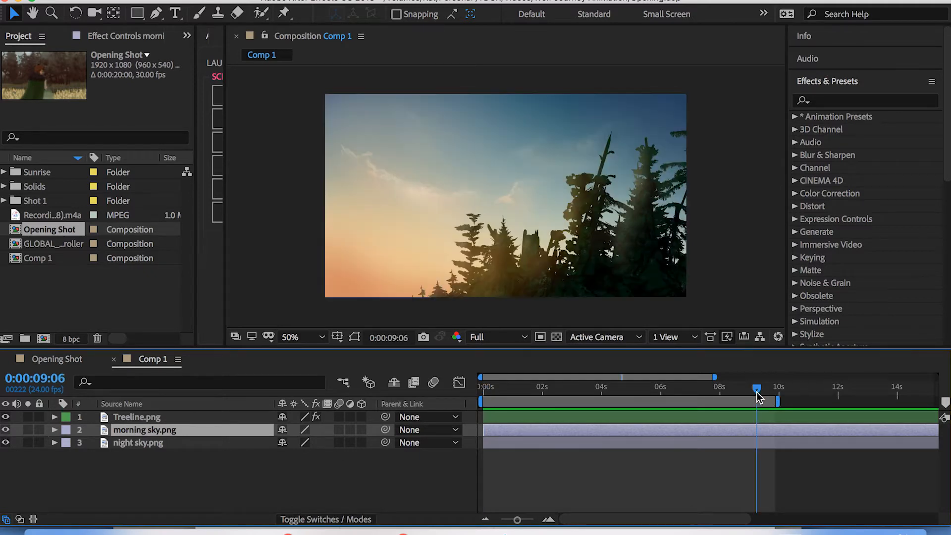
click(5, 429)
click(5, 430)
click(5, 430)
click(6, 430)
Expand the morning sky.png transform properties, preview its opacity fade from 0:00:04:13, and collapse the layer.
click(55, 429)
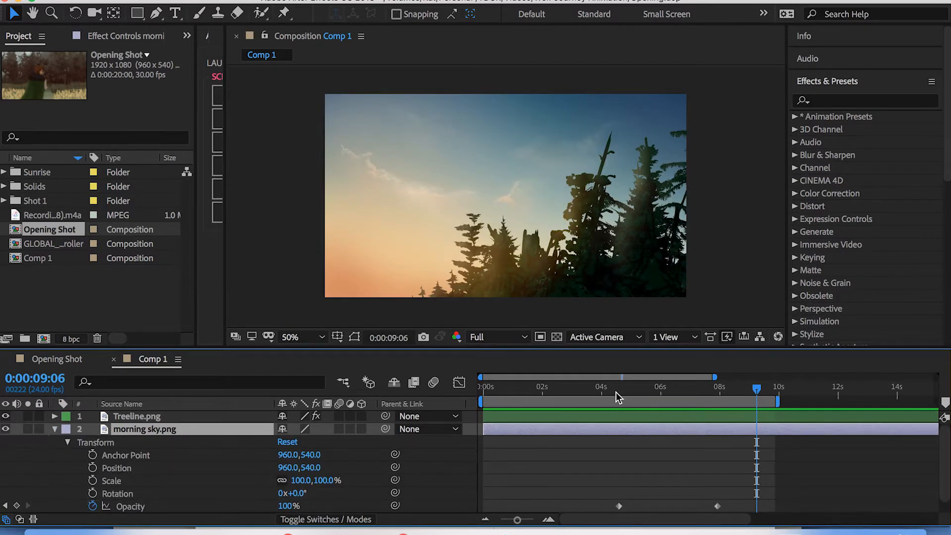
drag(613, 391, 619, 394)
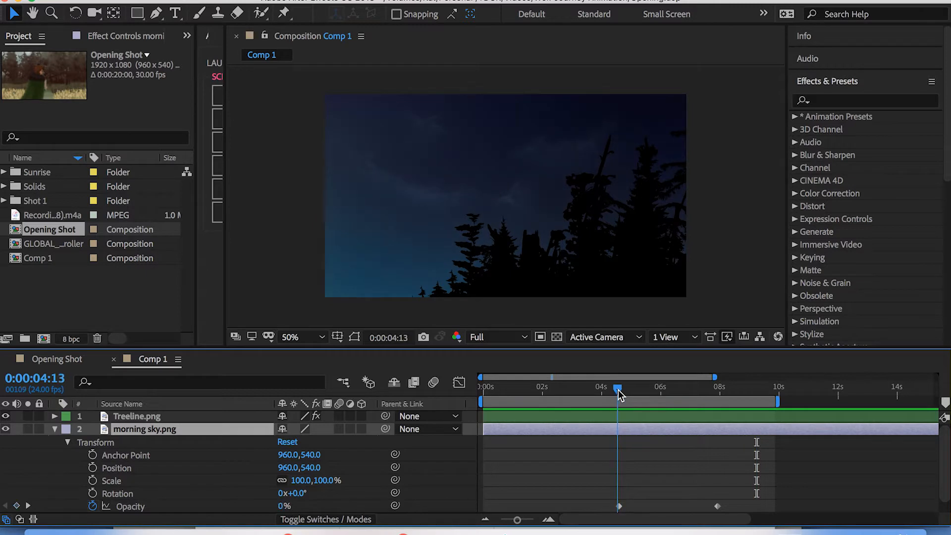
key(space)
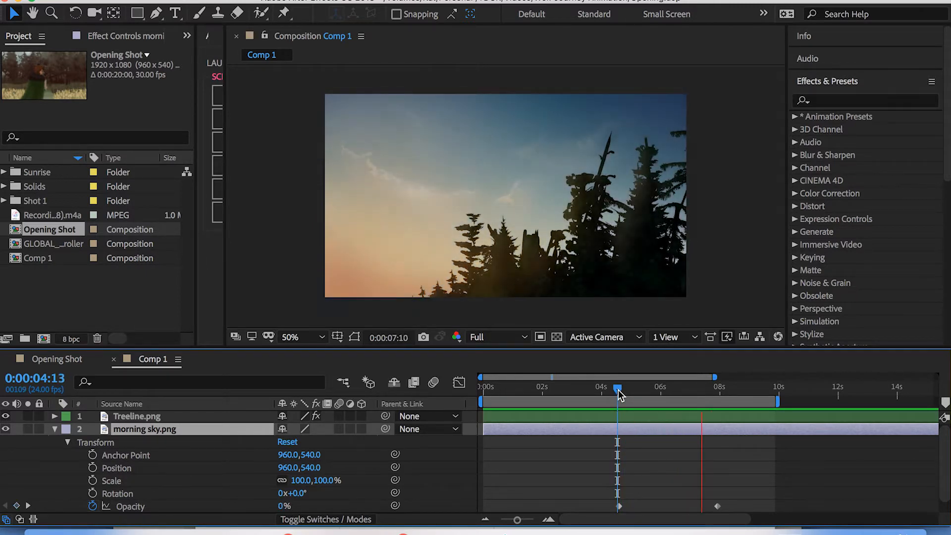
key(space)
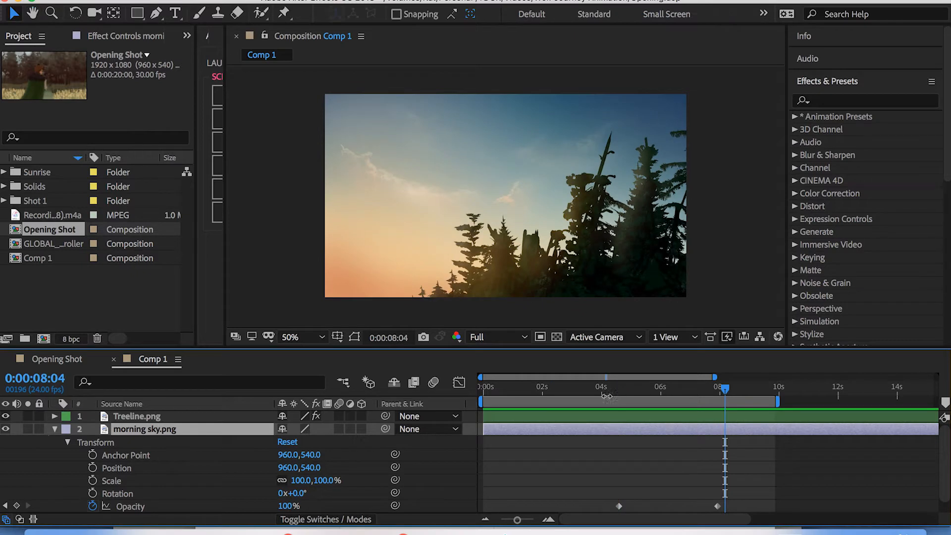
click(55, 429)
Move the playhead to 0:00:09:01 and open the Treeline.png layer's effect properties and Effect Controls.
click(158, 416)
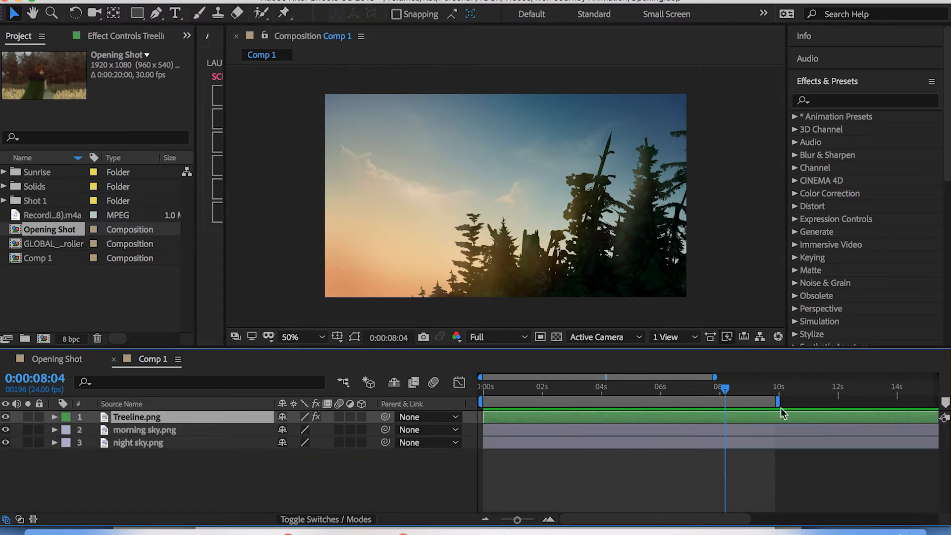
drag(724, 389, 751, 391)
click(718, 463)
click(719, 420)
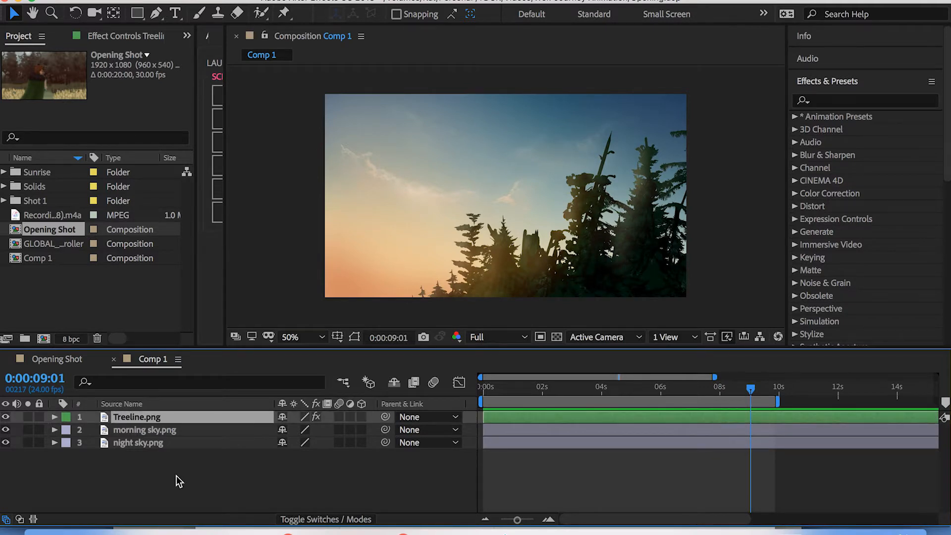
click(54, 417)
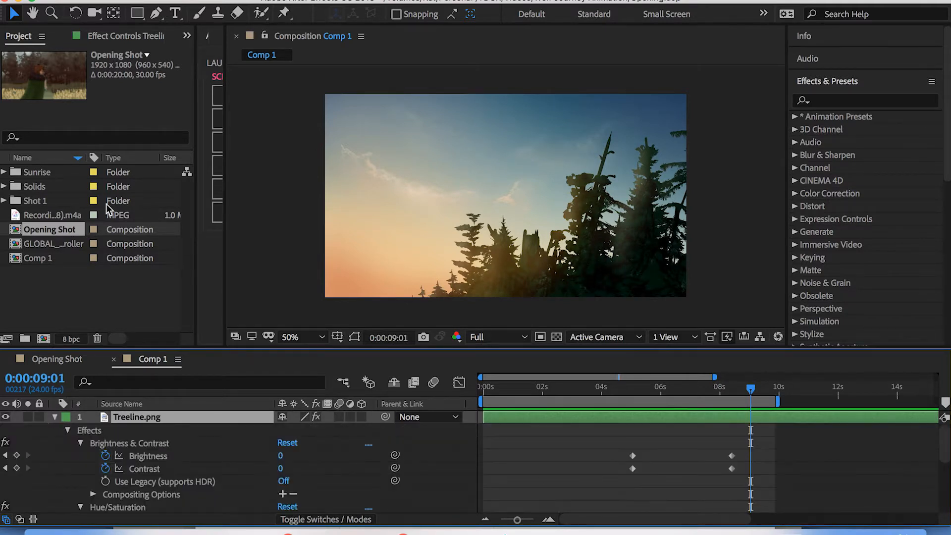
click(134, 40)
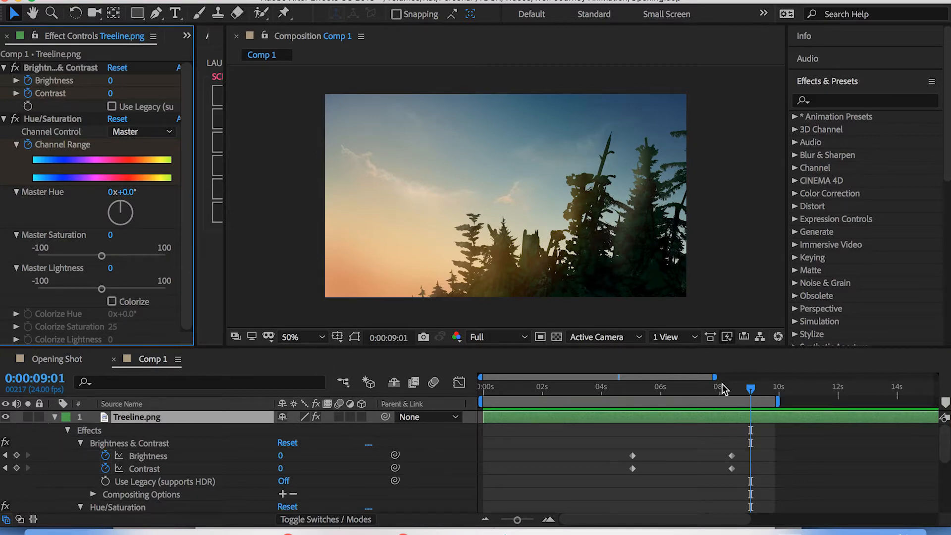
Scrub from the Treeline.png brightness and contrast keyframes at 0:00:08:10 back to the earlier keyframe pair.
click(731, 395)
drag(731, 394, 732, 394)
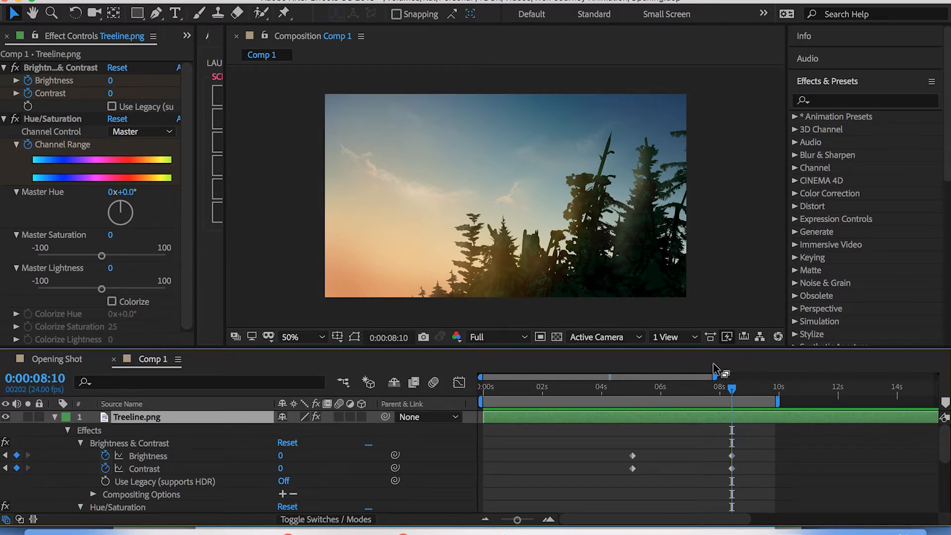
click(726, 394)
drag(726, 395, 632, 399)
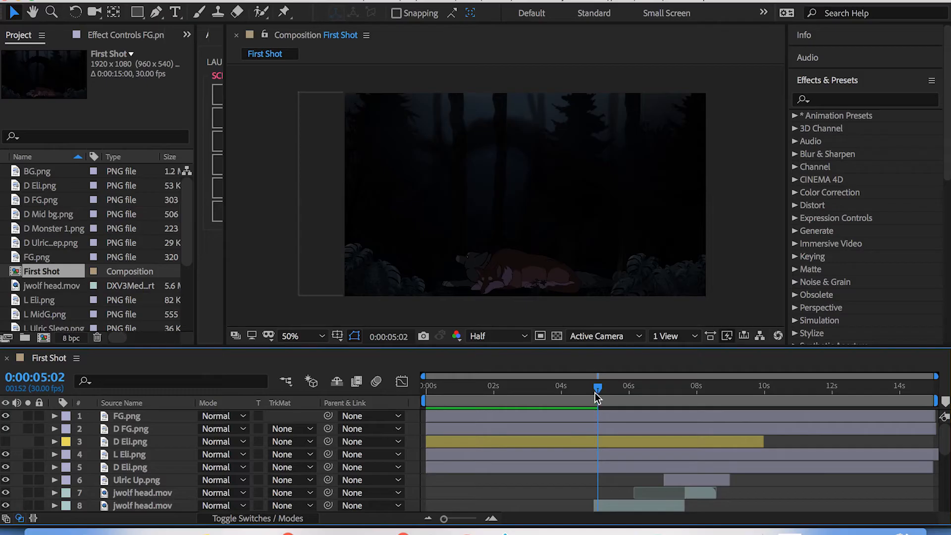
Preview the First Shot composition from 0:00:03:19 and move the playhead to the lightning flash at 0:00:04:15.
drag(595, 394, 550, 386)
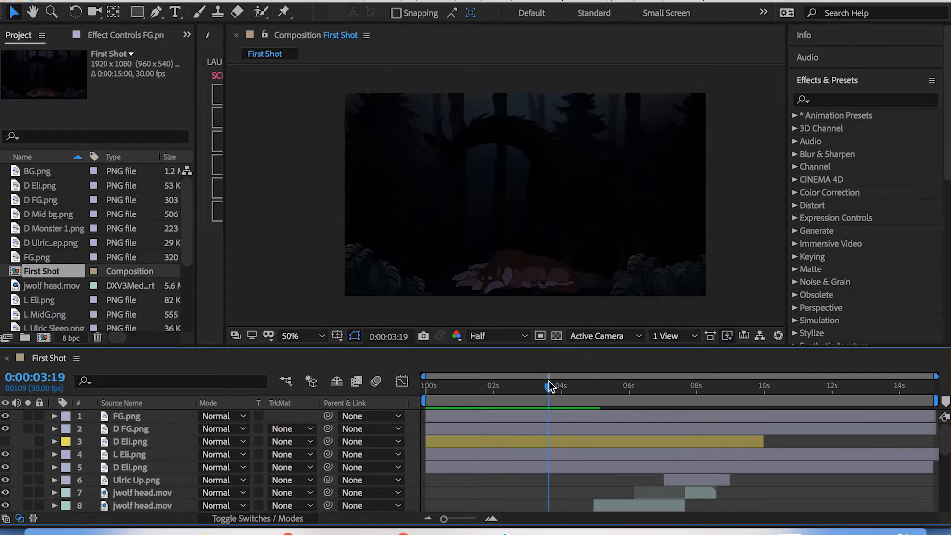
key(space)
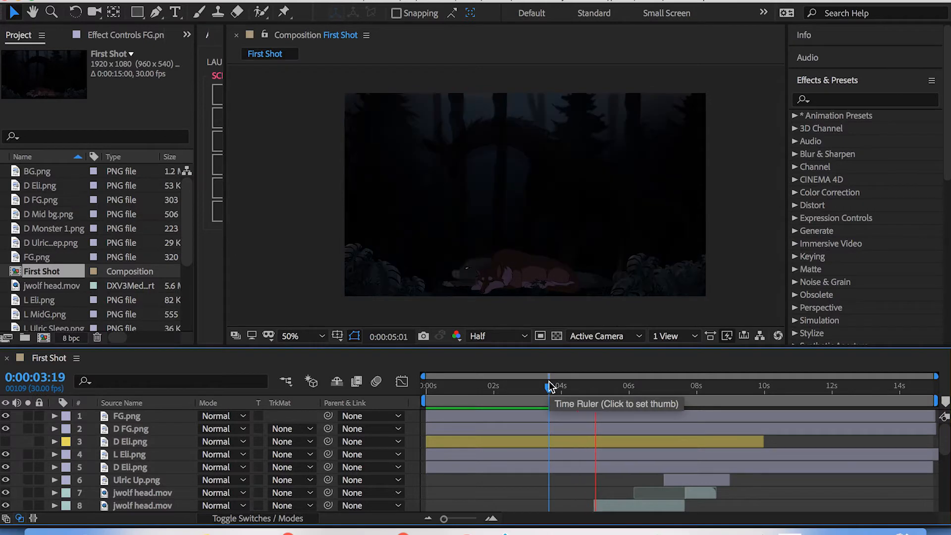
drag(551, 392, 578, 393)
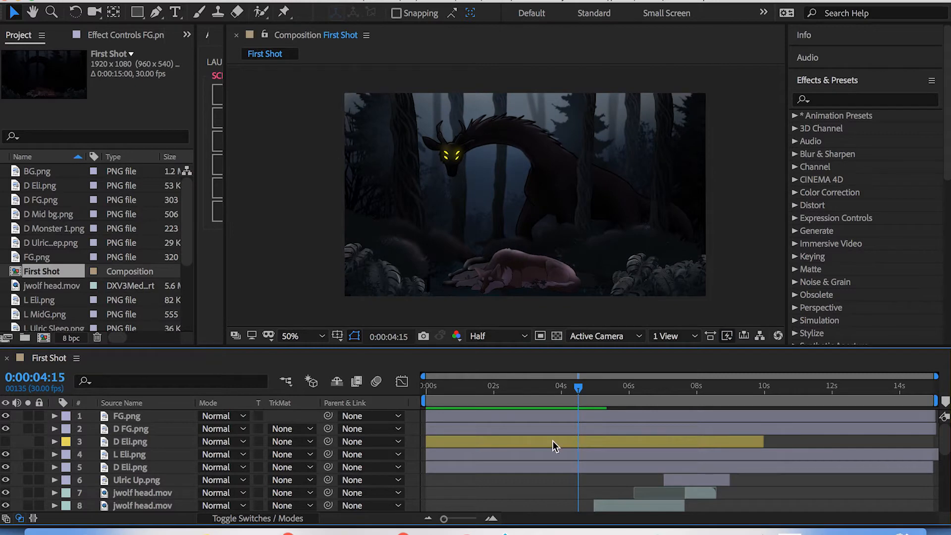
Maximize the timeline to show all First Shot layers and examine the foreground and light and dark Eli layers.
scroll(552, 440, down, 6)
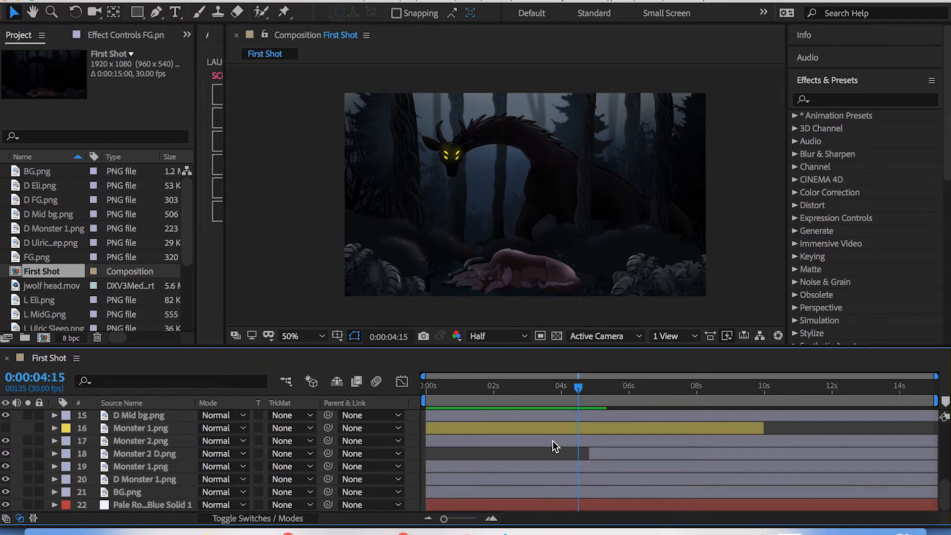
key(grave)
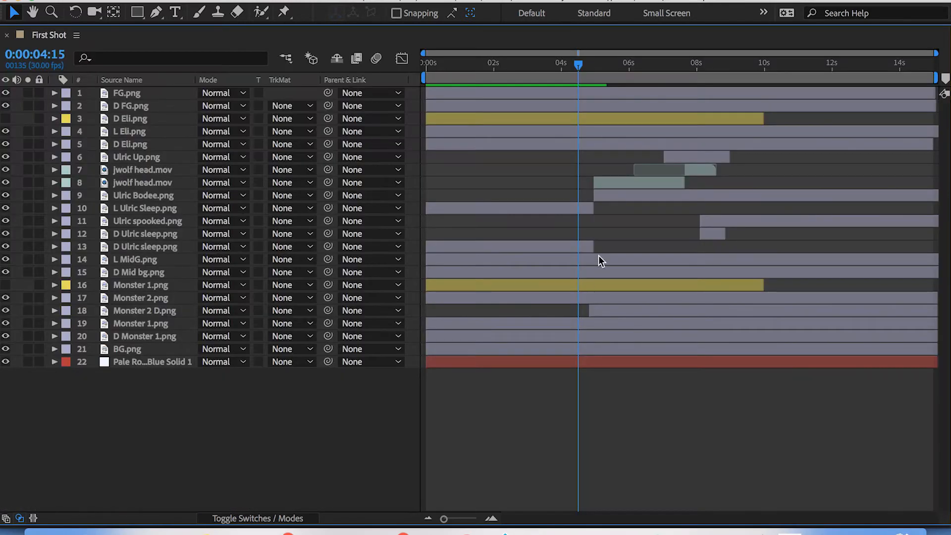
click(122, 94)
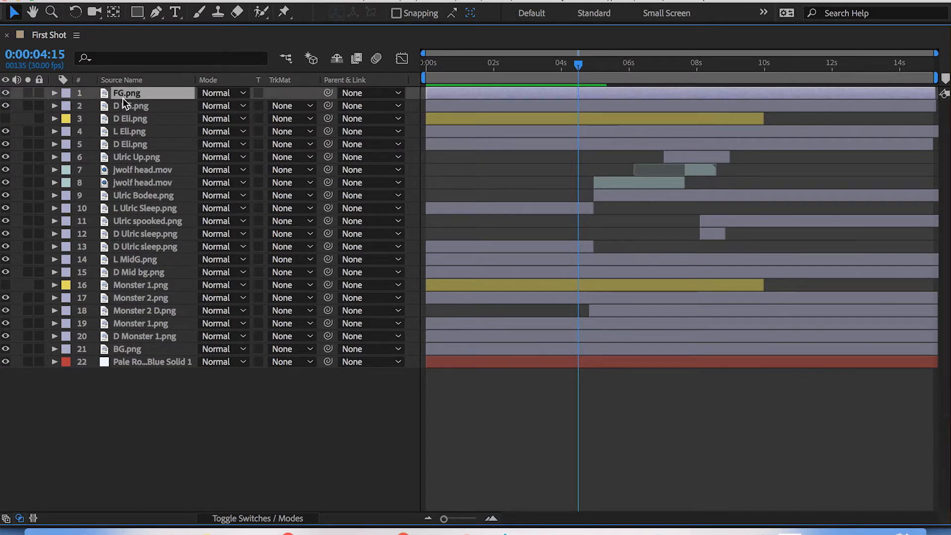
click(130, 132)
click(132, 145)
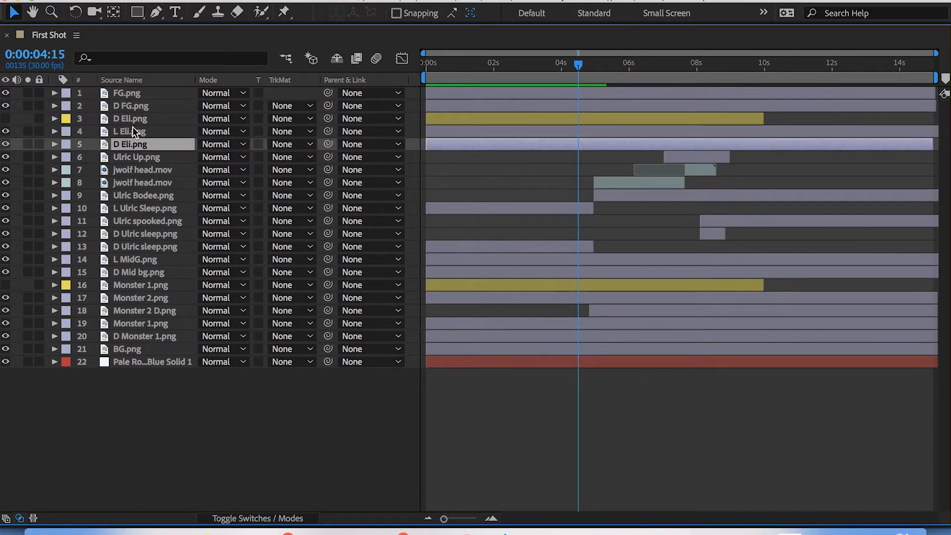
click(132, 127)
Examine the light and dark Ulric sleep layers by selecting each one, ending on L Ulric Sleep.png.
click(140, 209)
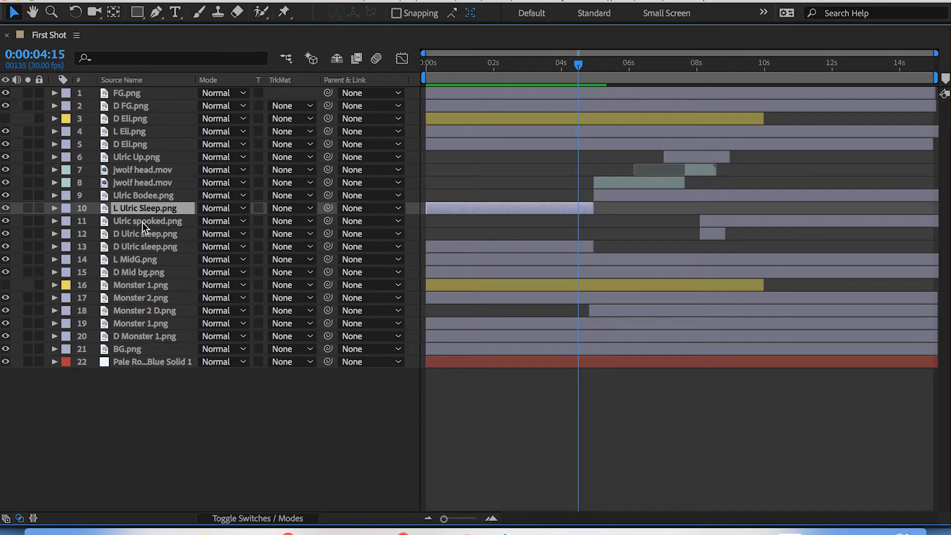
click(141, 232)
click(142, 247)
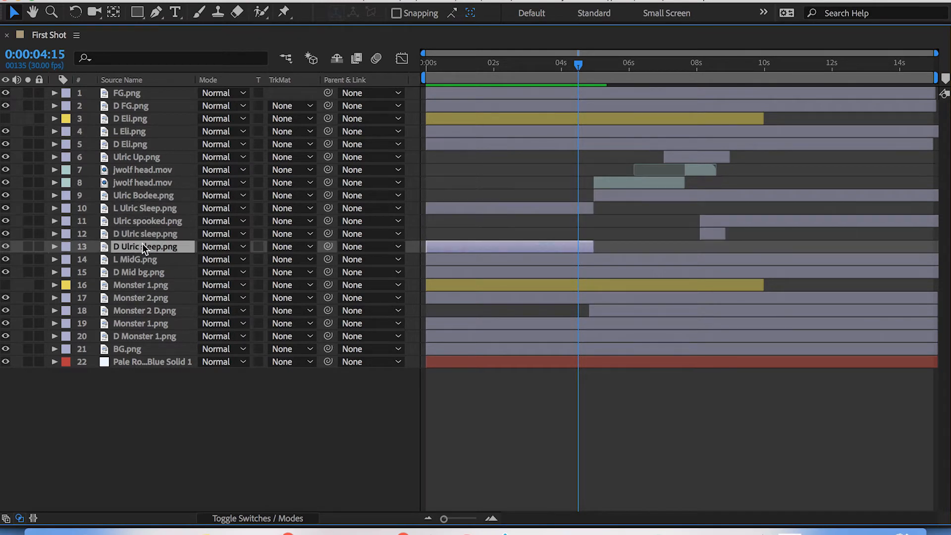
click(142, 237)
click(142, 246)
click(147, 210)
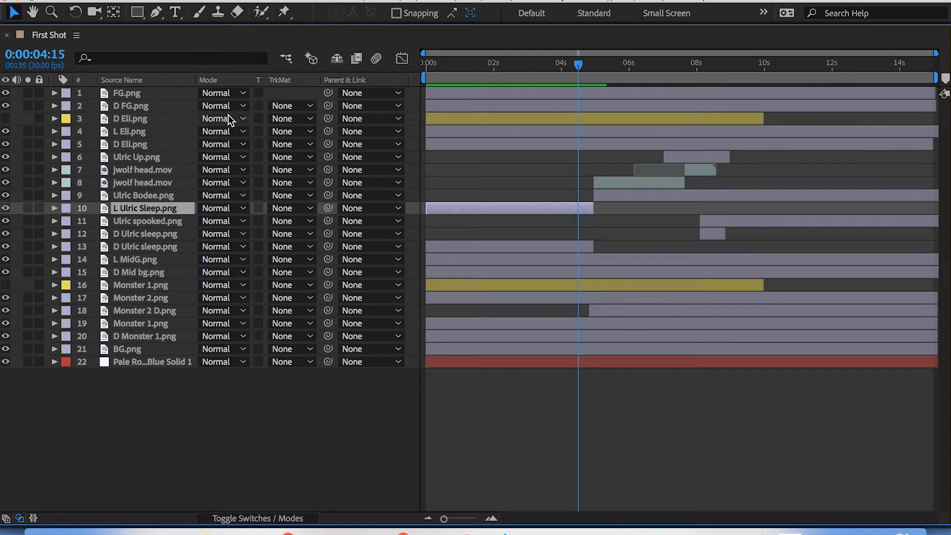
Reveal the keyframed properties of L Eli.png and the yellow D Eli.png, review their puppet pin and opacity keyframes at 0:00:04:12, and collapse them.
click(127, 130)
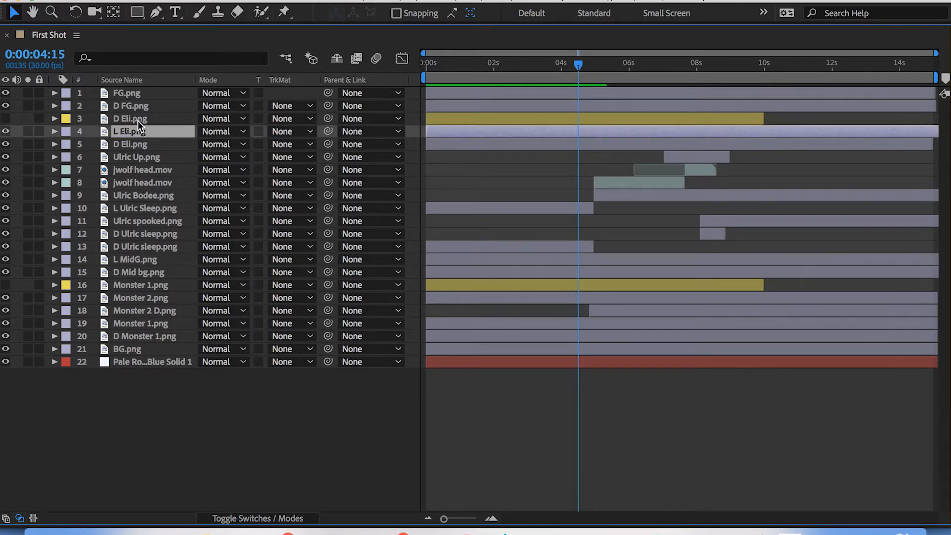
shift+click(138, 117)
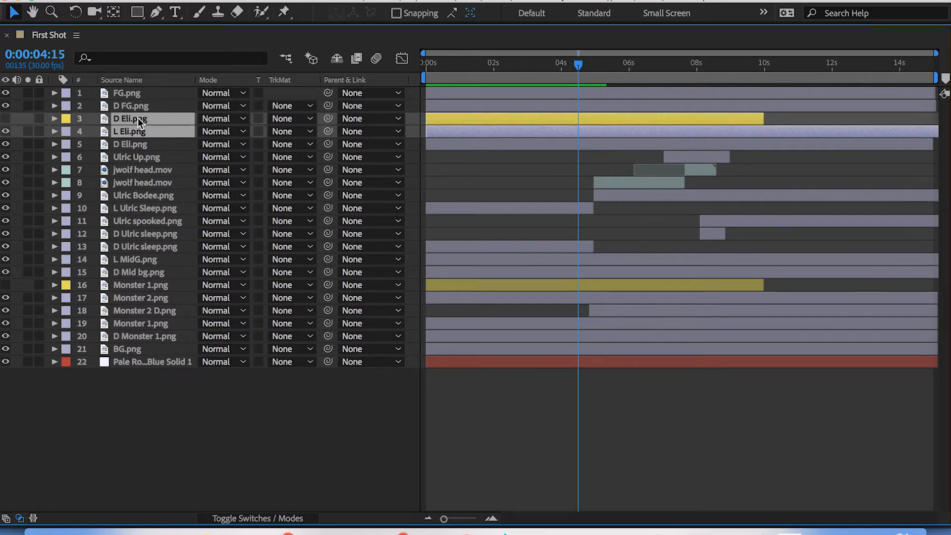
key(u)
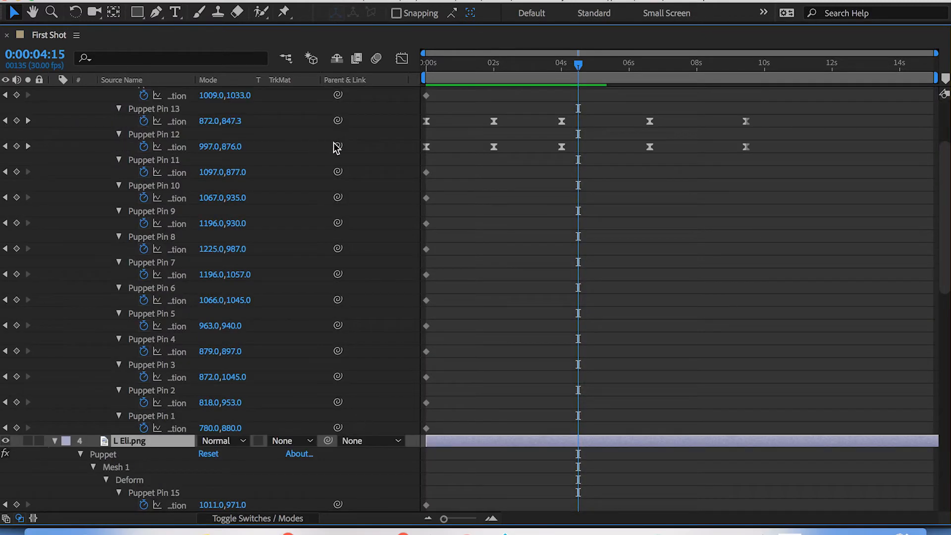
scroll(613, 236, up, 5)
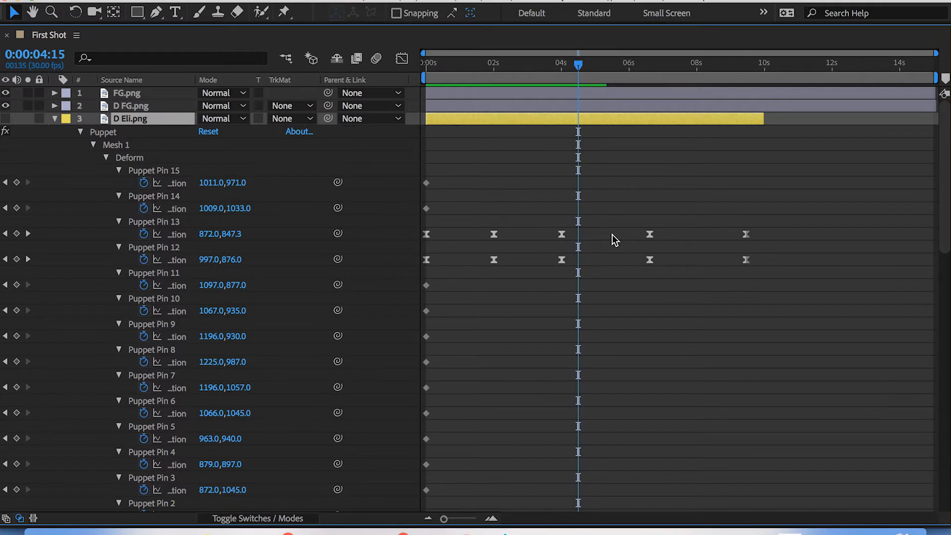
scroll(612, 233, down, 2)
scroll(612, 233, up, 2)
scroll(612, 233, down, 10)
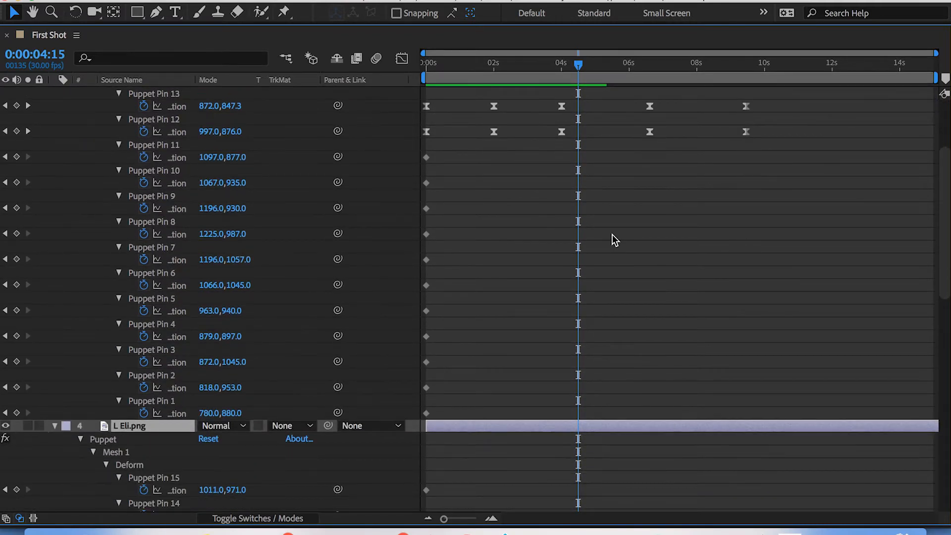
scroll(612, 235, down, 7)
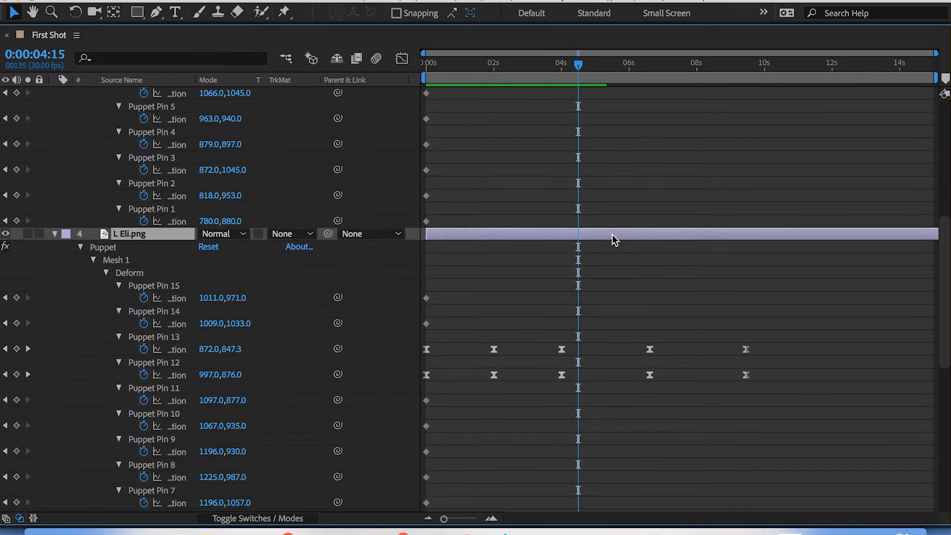
scroll(612, 234, down, 10)
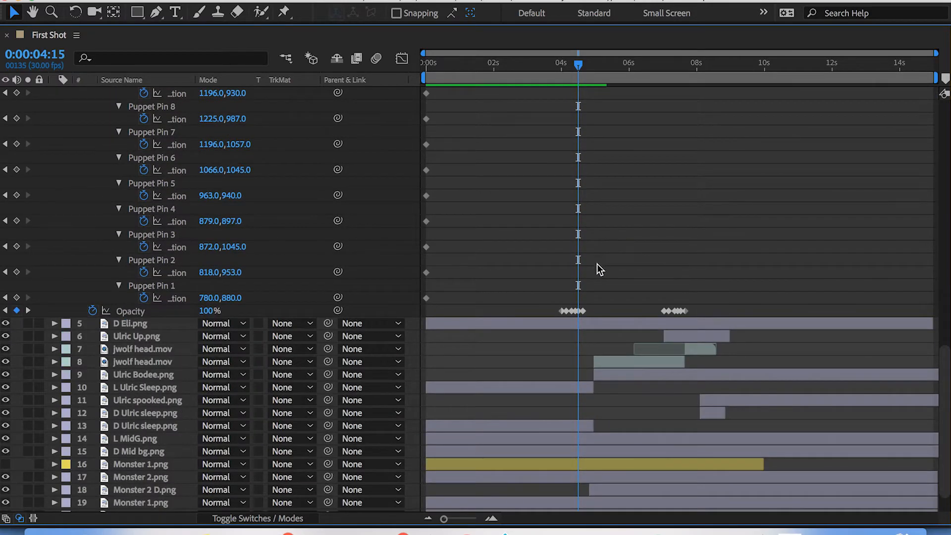
mouse_move(579, 64)
mouse_down()
mouse_move(565, 66)
mouse_move(575, 62)
mouse_up()
scroll(607, 205, up, 7)
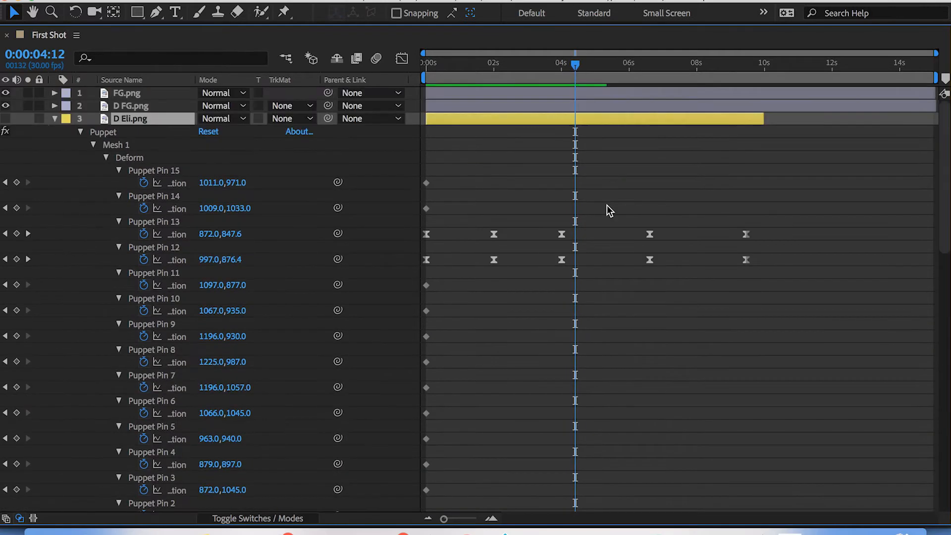
key(u)
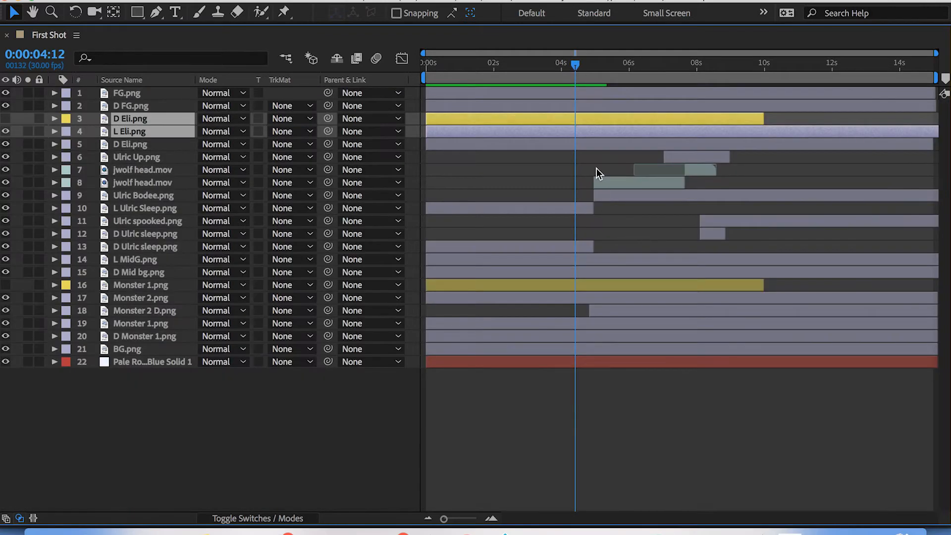
Show only Opacity for the yellow D Eli.png and L Eli.png, and scrub the L Eli.png opacity keyframes to 0:00:04:20.
key(t)
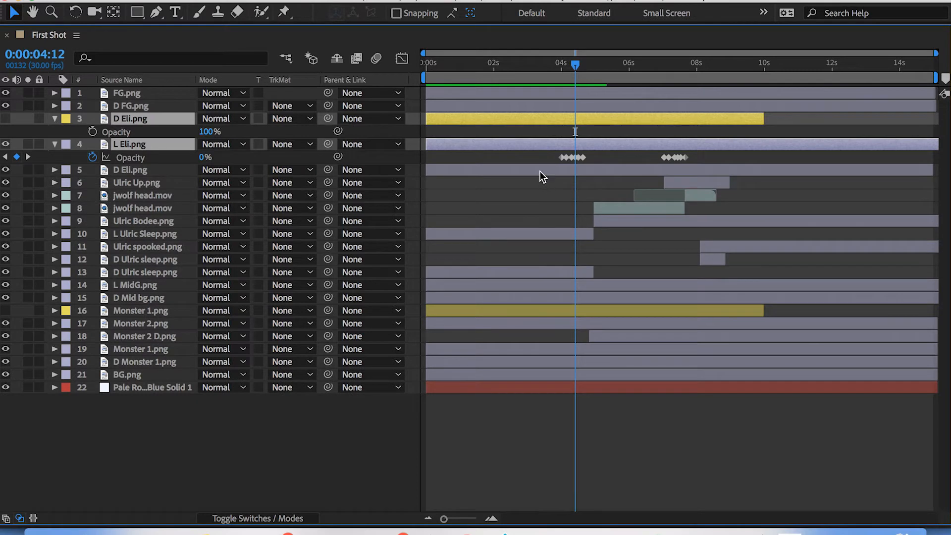
click(534, 155)
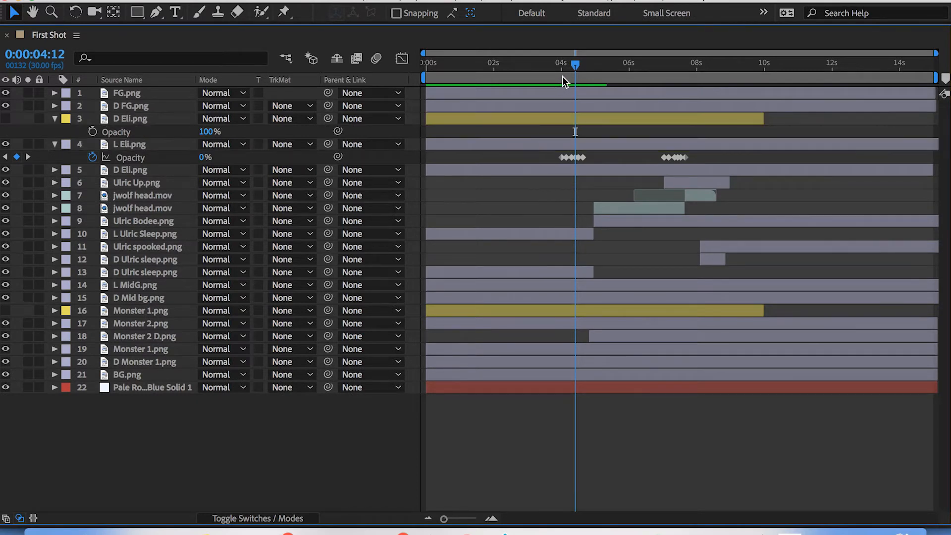
drag(573, 65, 582, 69)
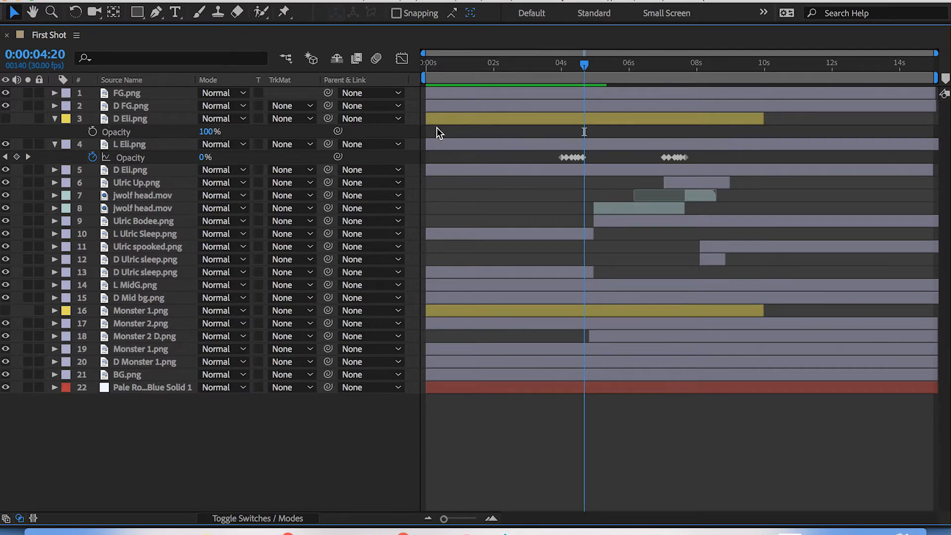
Reveal the keyframed properties of the lower D Eli.png layer, and reduce its display to Opacity only.
click(448, 167)
key(u)
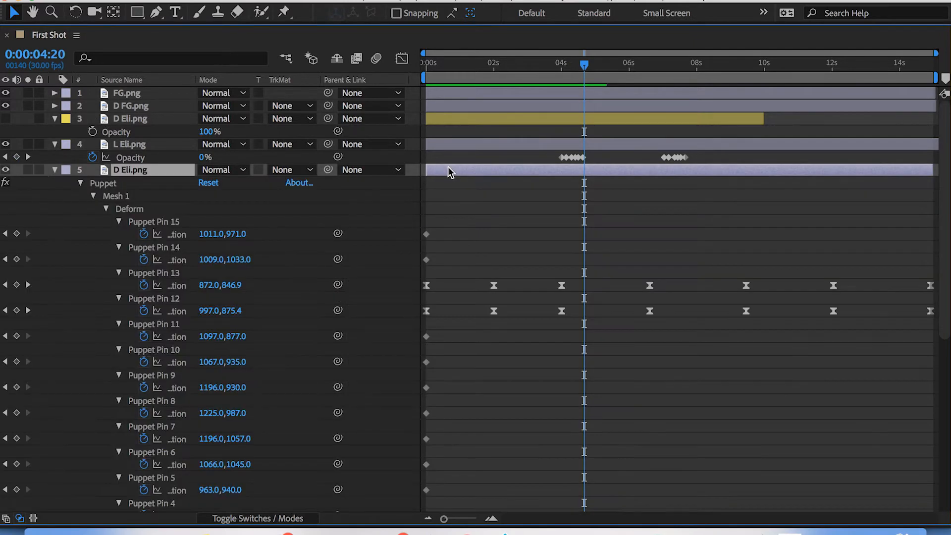
key(t)
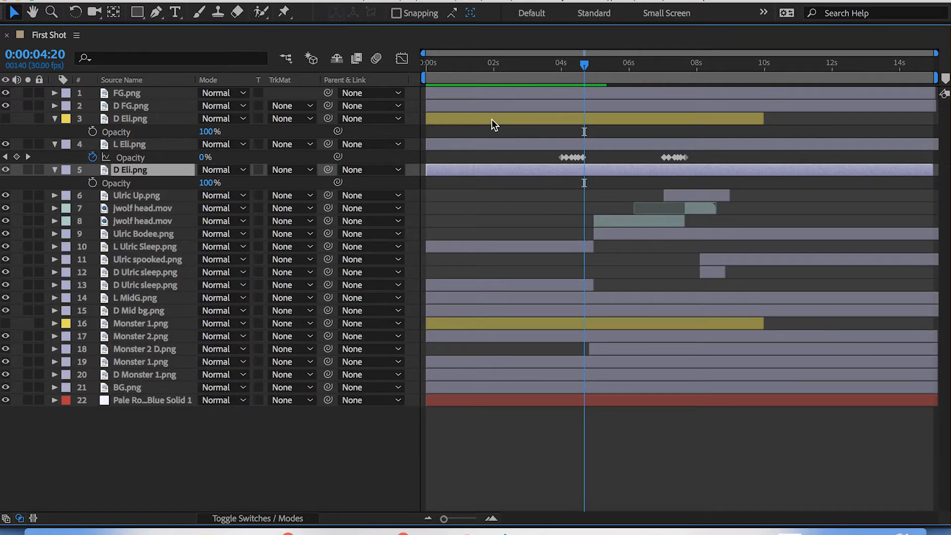
Examine the L Eli.png opacity keyframes up close, stepping through them from 0:00:04:00 to about 0:00:04:13.
drag(564, 67, 590, 68)
scroll(589, 66, up, 5)
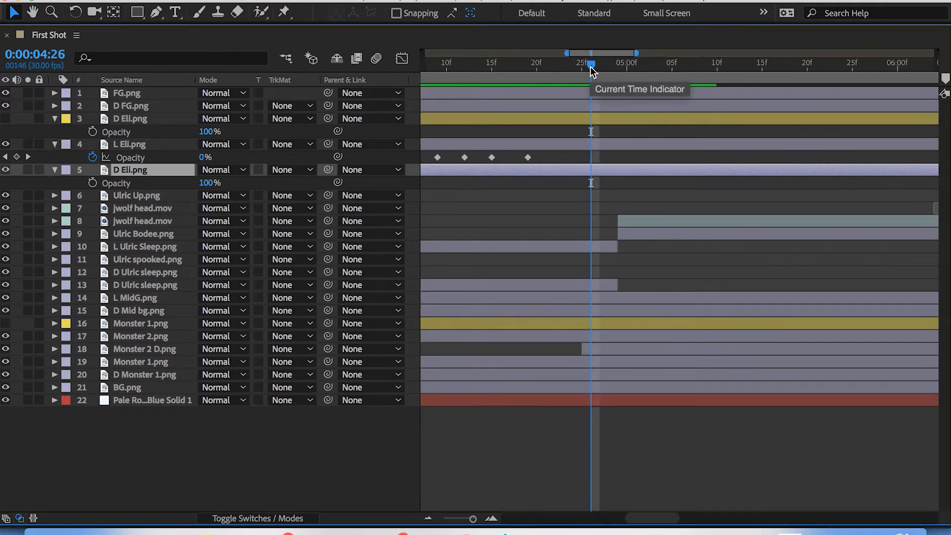
scroll(541, 110, left, 5)
click(536, 72)
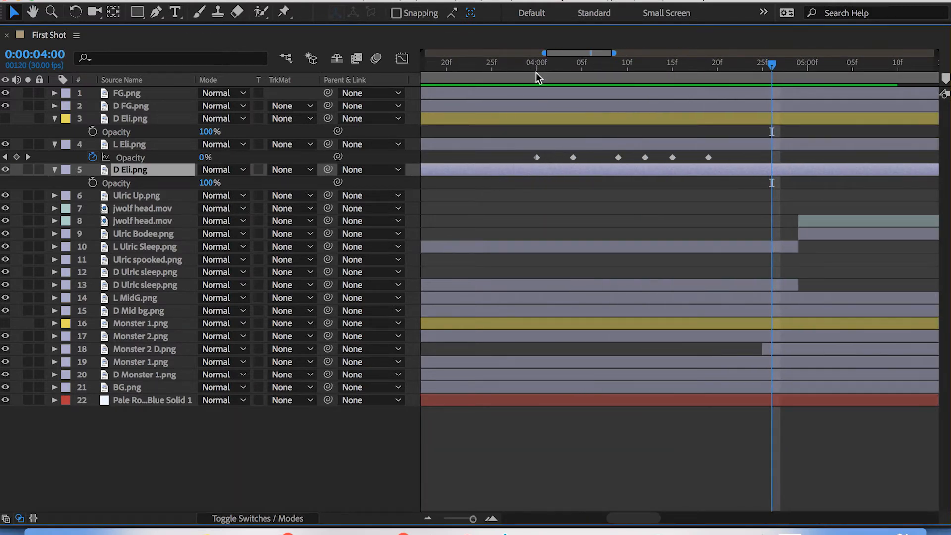
click(572, 63)
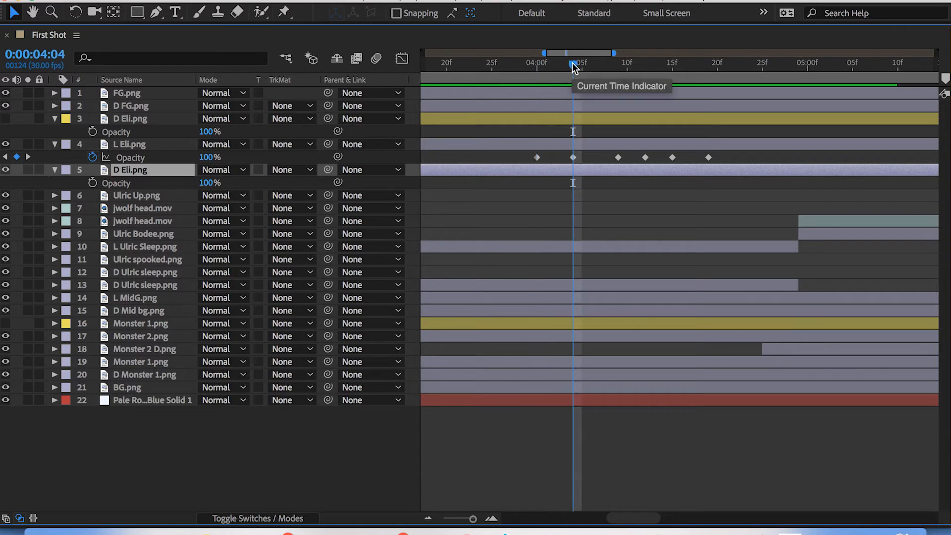
click(620, 68)
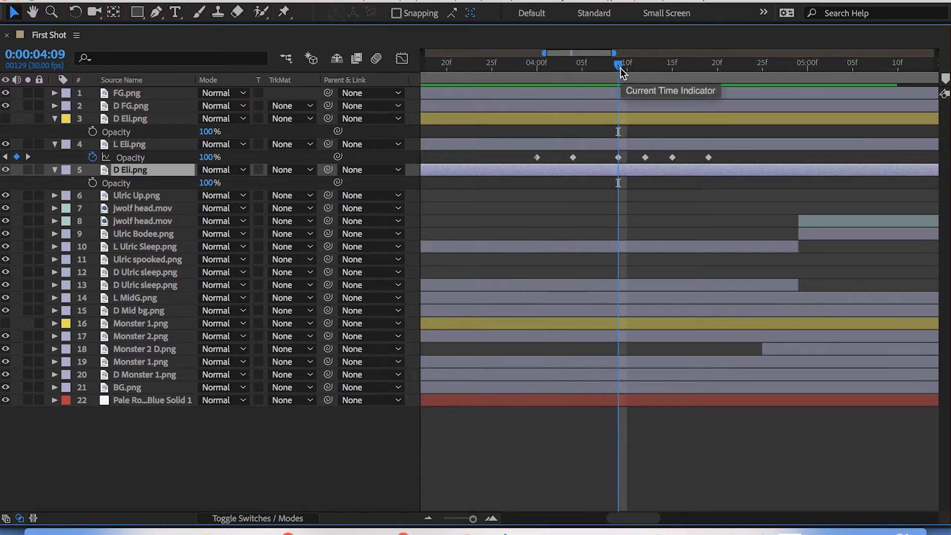
click(649, 67)
click(613, 208)
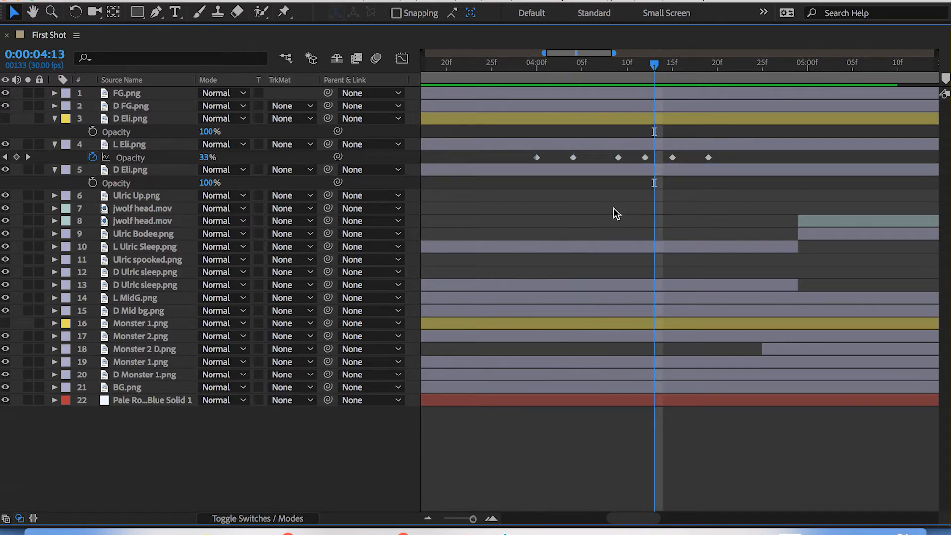
Restore the full panel layout, preview the lightning flash from 0:00:04:00, and scrub to 0:00:04:04.
key(grave)
click(539, 387)
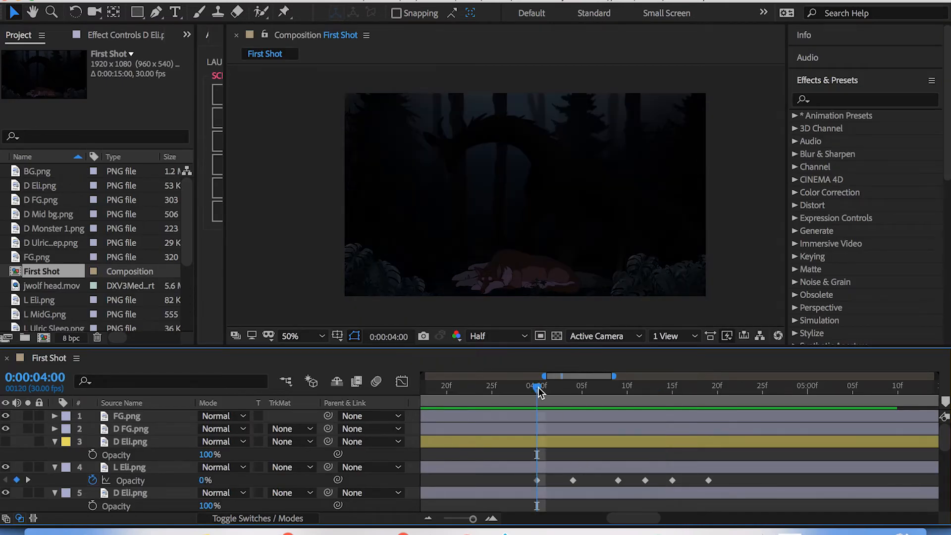
key(space)
key(space)
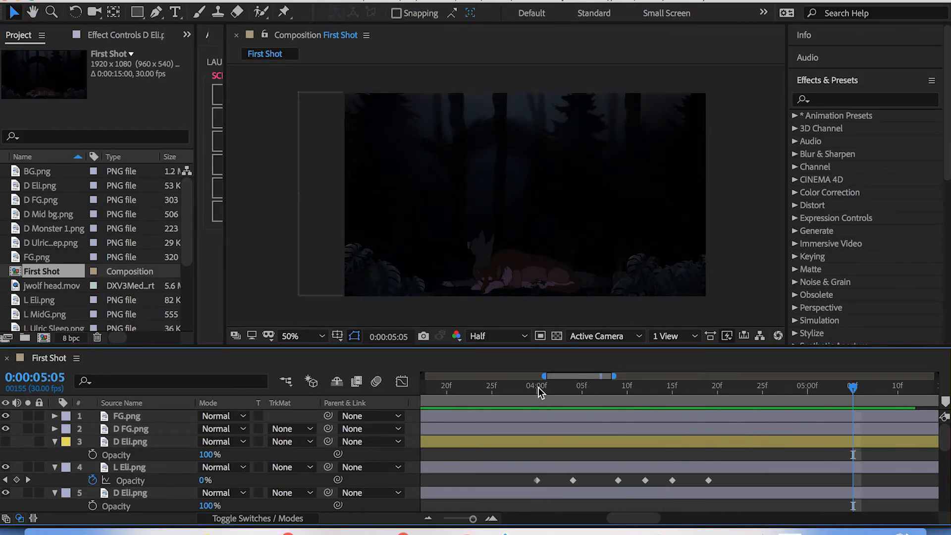
drag(541, 386, 577, 400)
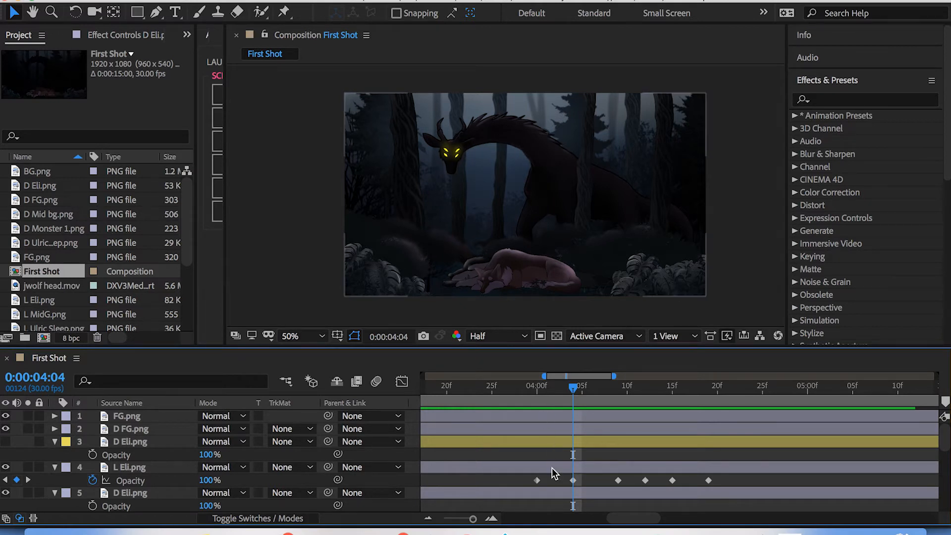
Compare the shot with FG.png hidden and shown, and look through the layers below it.
scroll(530, 456, down, 5)
scroll(530, 456, up, 5)
click(123, 417)
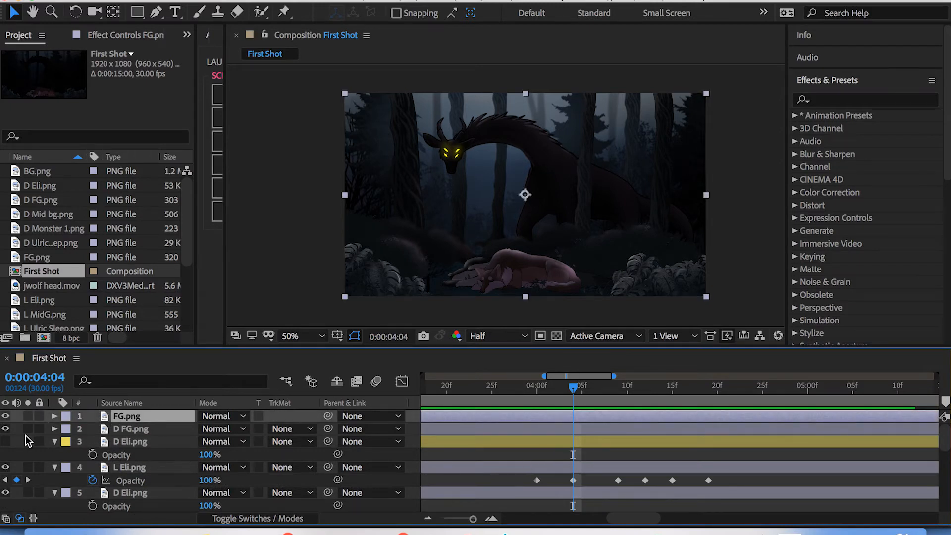
click(6, 416)
click(5, 416)
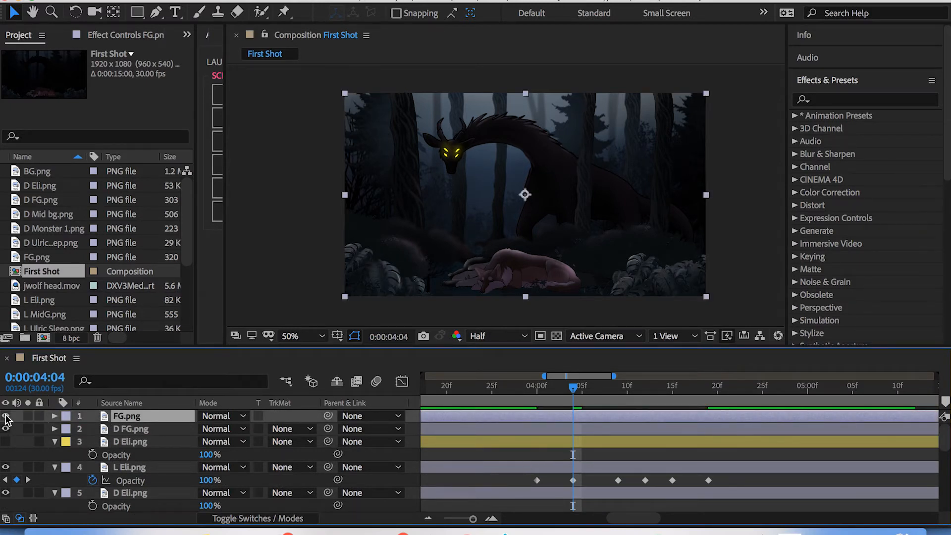
scroll(382, 460, down, 2)
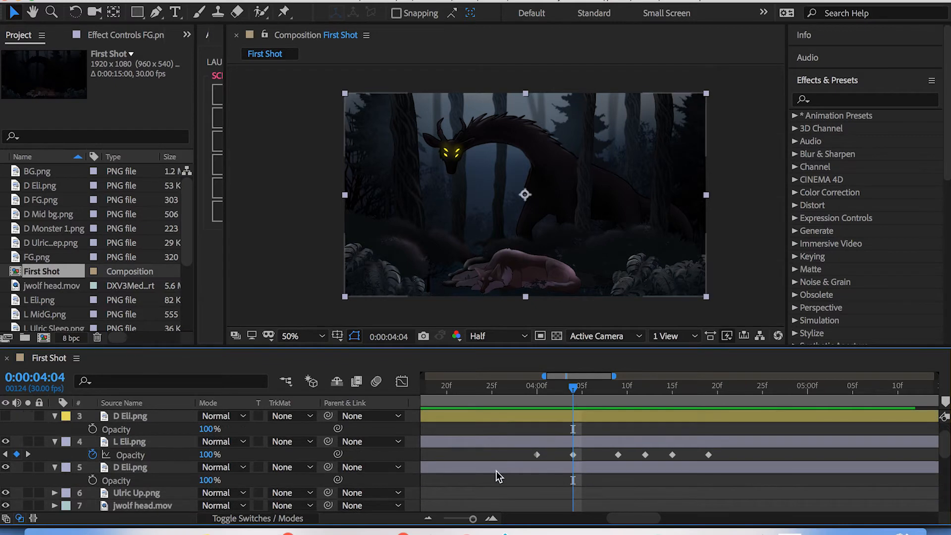
scroll(496, 470, down, 8)
scroll(495, 470, down, 1)
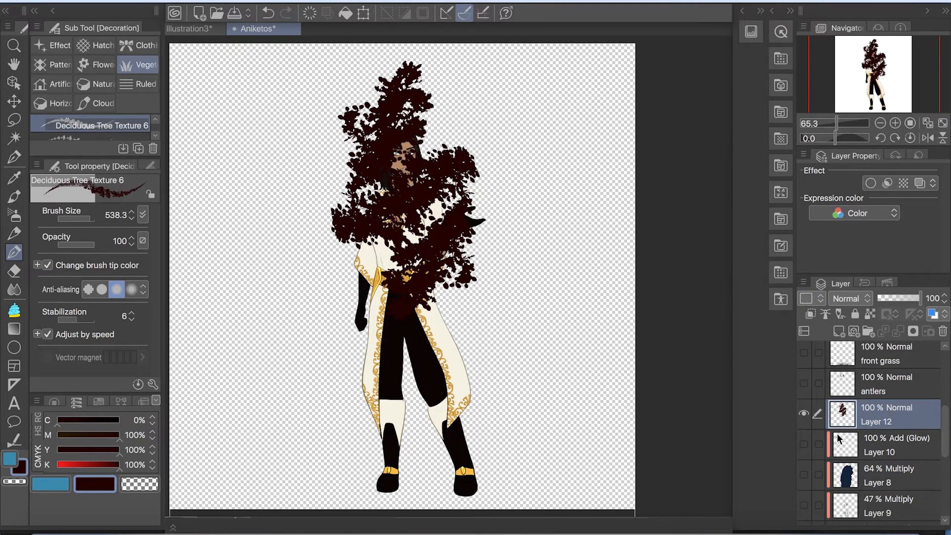
In Clip Studio Paint, toggle the visibility of Layer 12's leaf texture and clip it to the layer below.
click(803, 414)
click(804, 414)
click(810, 314)
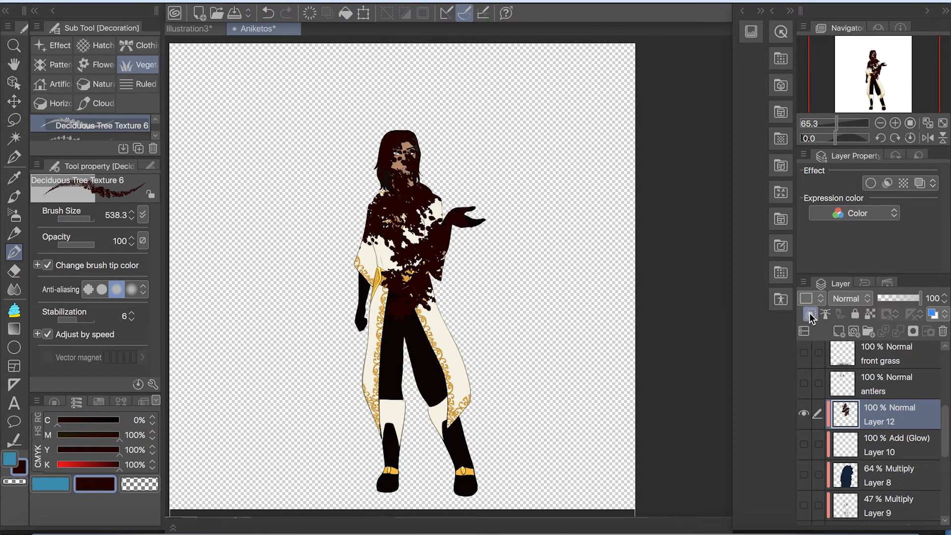
Set the blending mode of the leaf texture on Layer 12 to Multiply and lower the layer's opacity.
click(865, 299)
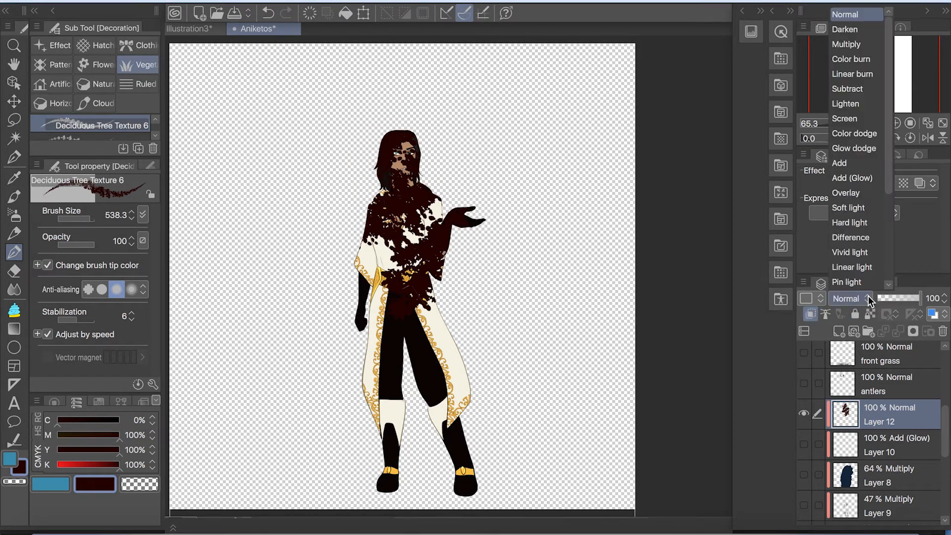
click(865, 49)
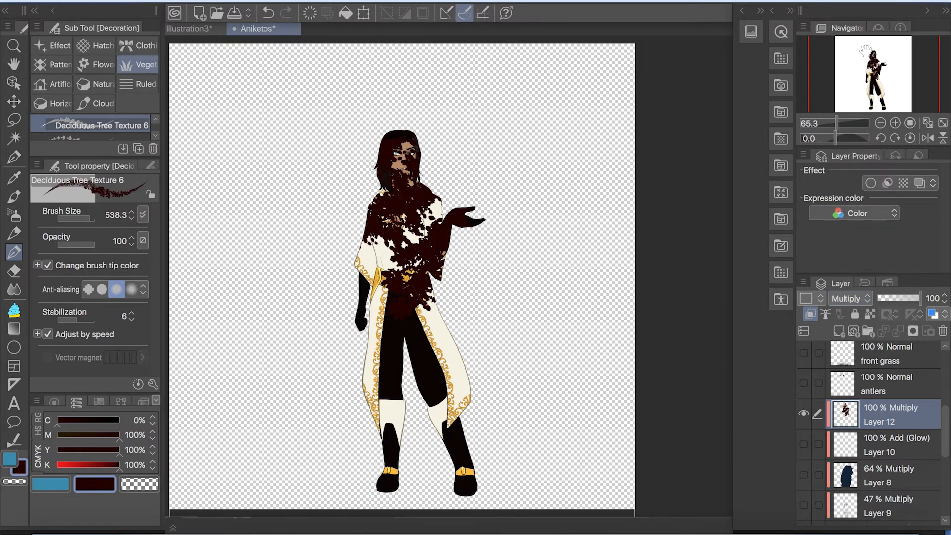
click(881, 298)
drag(893, 303, 887, 302)
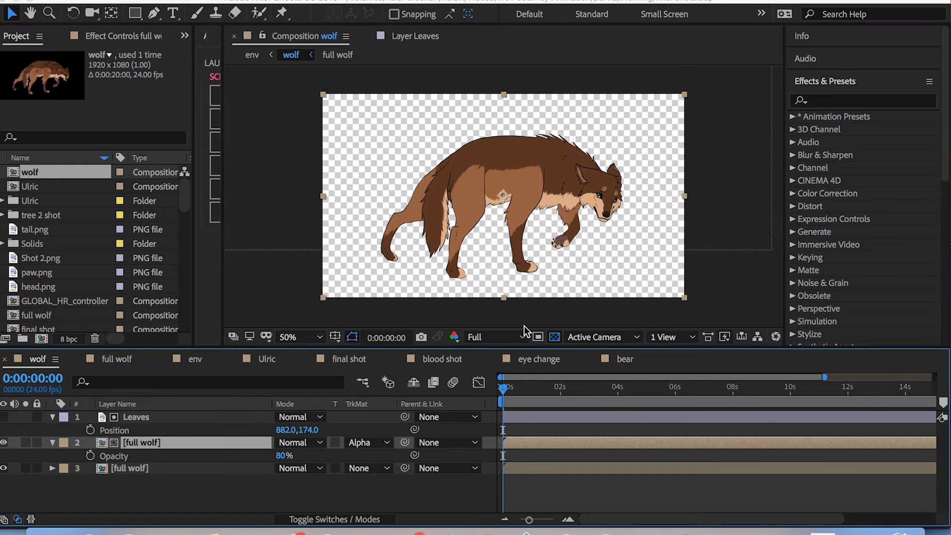
In After Effects, open the full wolf composition and scrub through its animation, ending at 0:00:01:18.
click(109, 361)
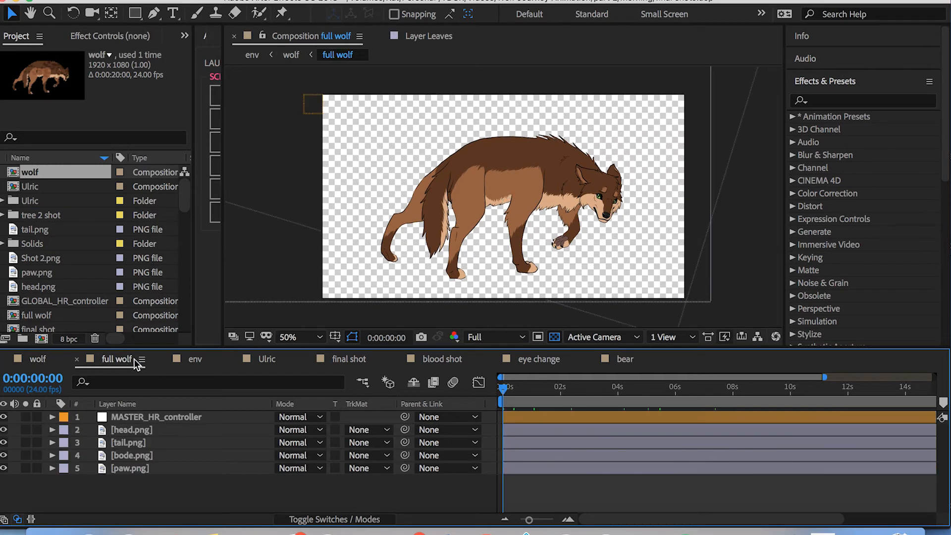
drag(561, 390, 685, 391)
key(space)
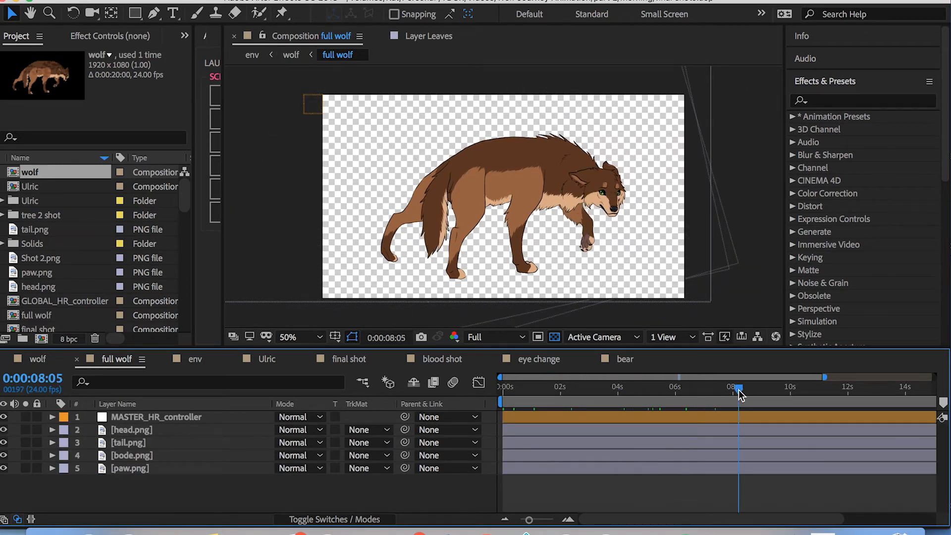
click(551, 400)
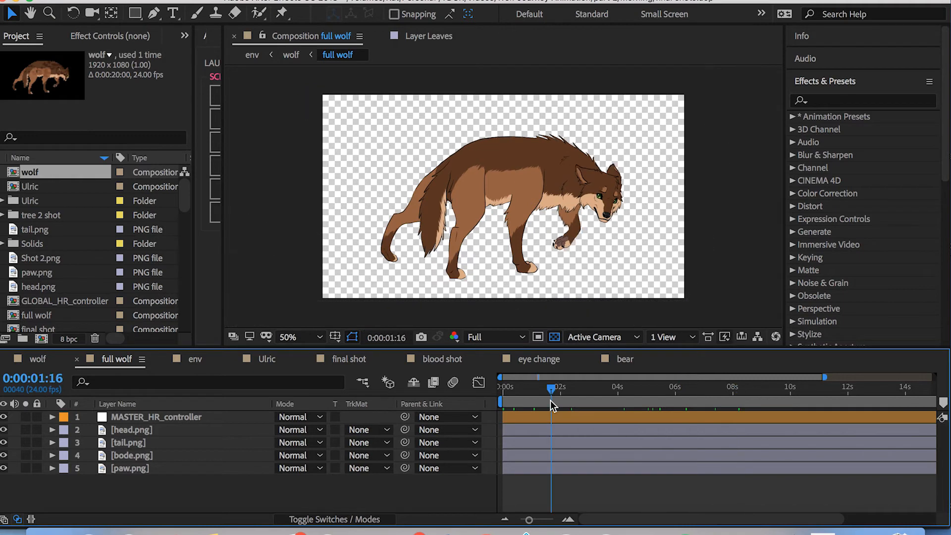
drag(551, 400, 553, 400)
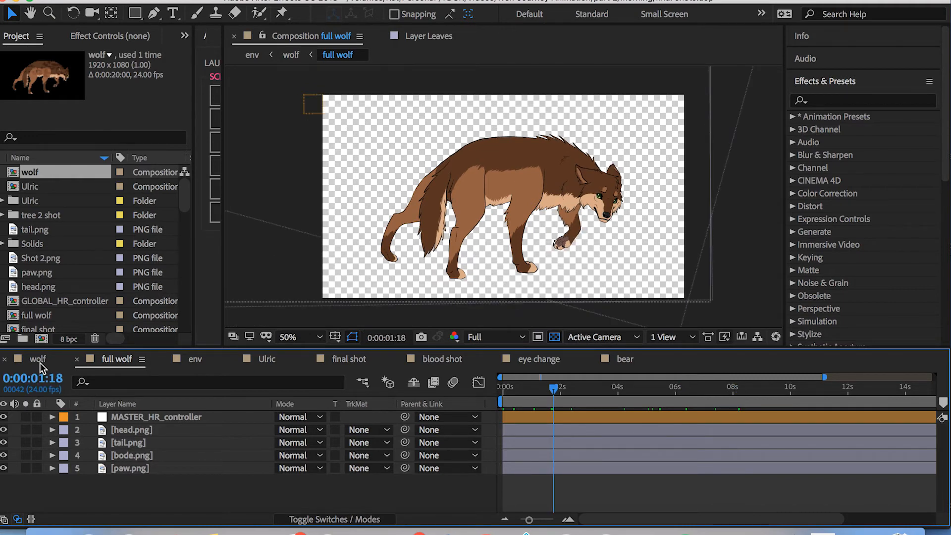
Return to the wolf composition, go to 0:00:00:03 and make the Leaves layer visible.
click(39, 359)
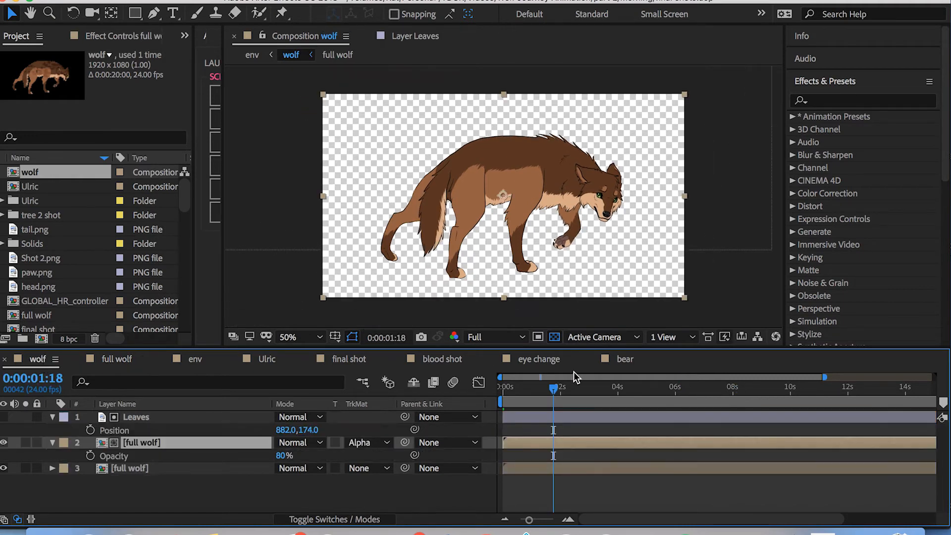
click(507, 392)
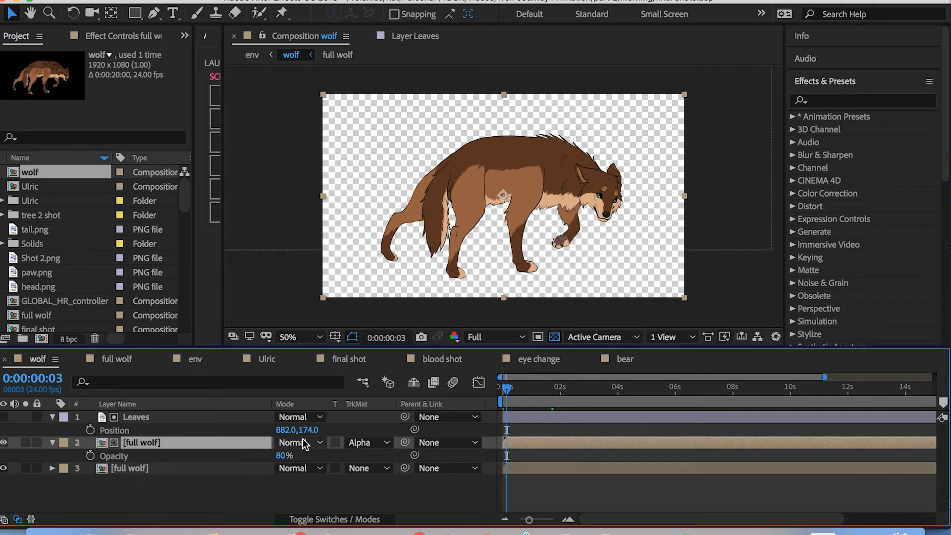
click(4, 417)
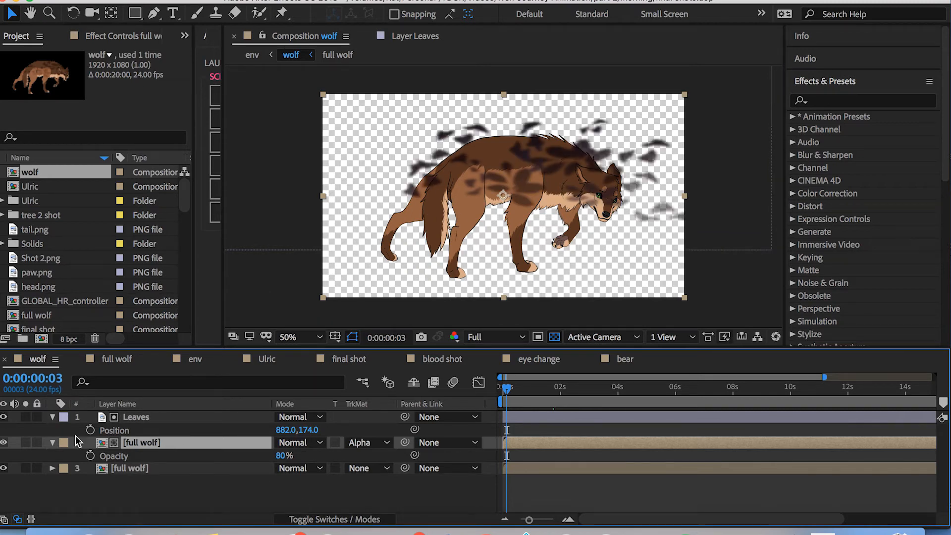
Set the upper [full wolf] layer's blending mode to Multiply, and remove and reapply its Alpha Matte "Leaves" track matte.
click(303, 441)
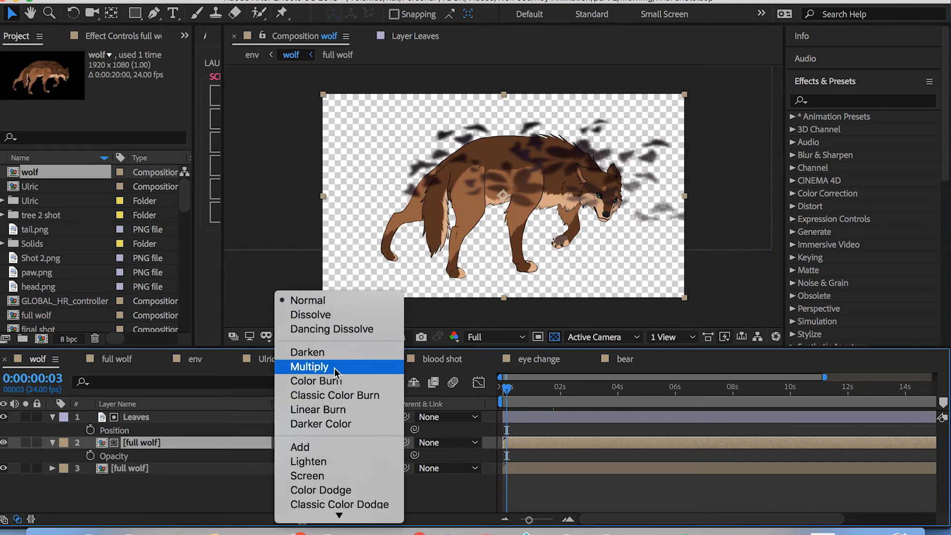
click(330, 367)
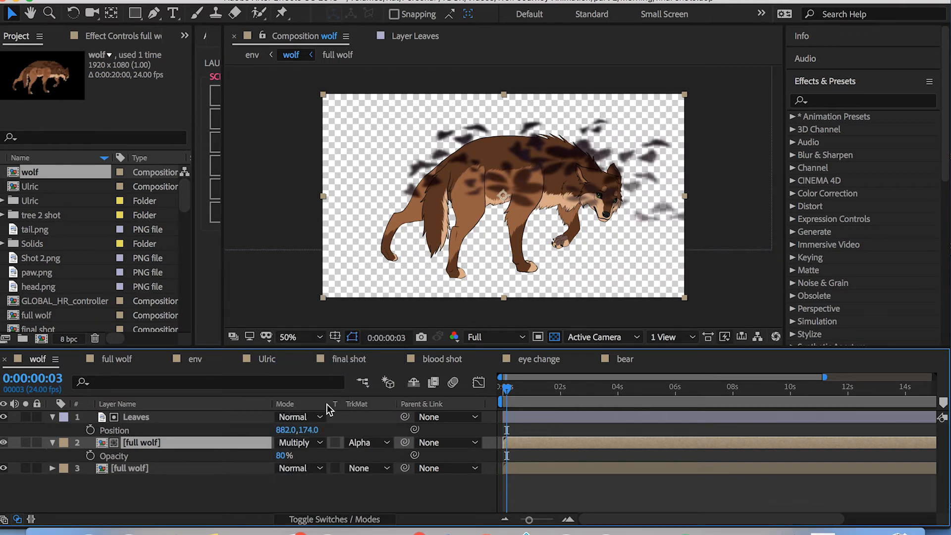
click(387, 447)
click(380, 446)
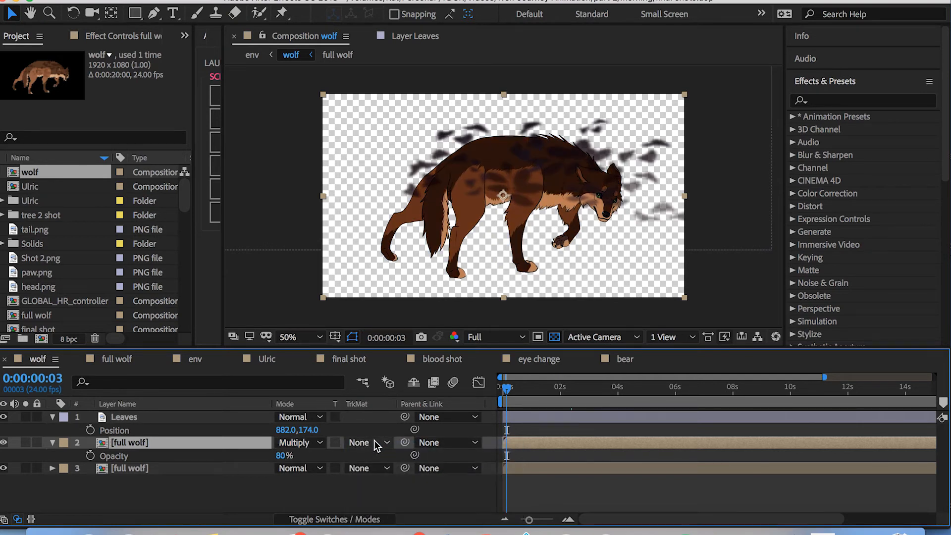
click(375, 444)
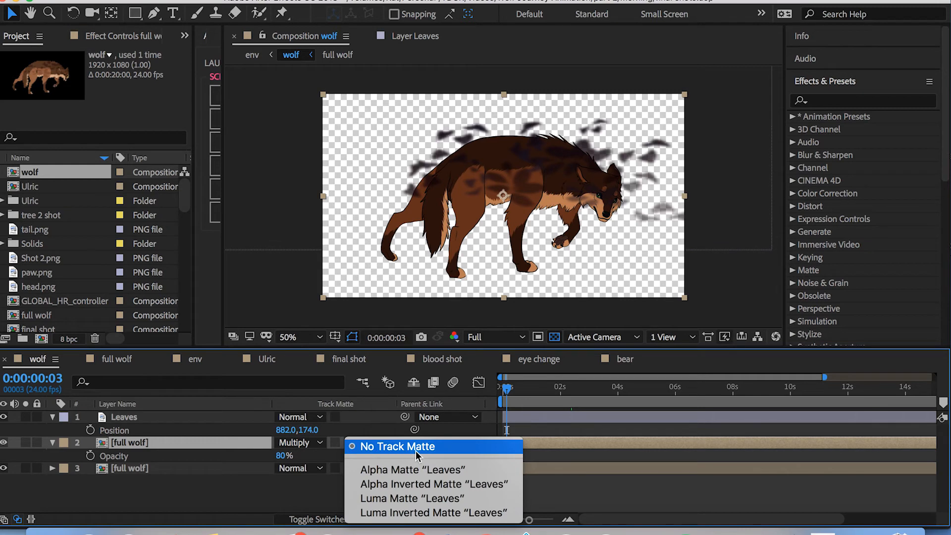
click(445, 471)
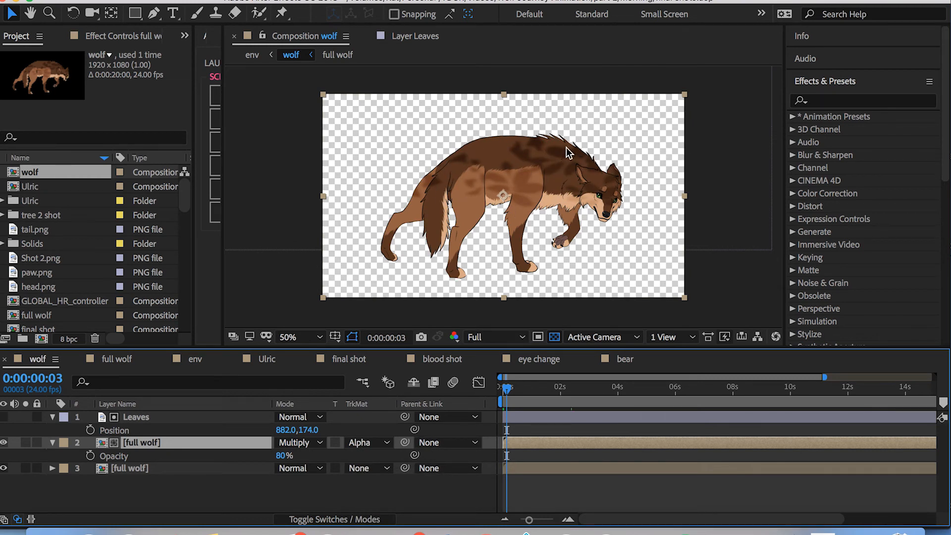
Preview the leaf shadows on the moving wolf, scrub to 0:00:07:17 and deselect the layer.
key(space)
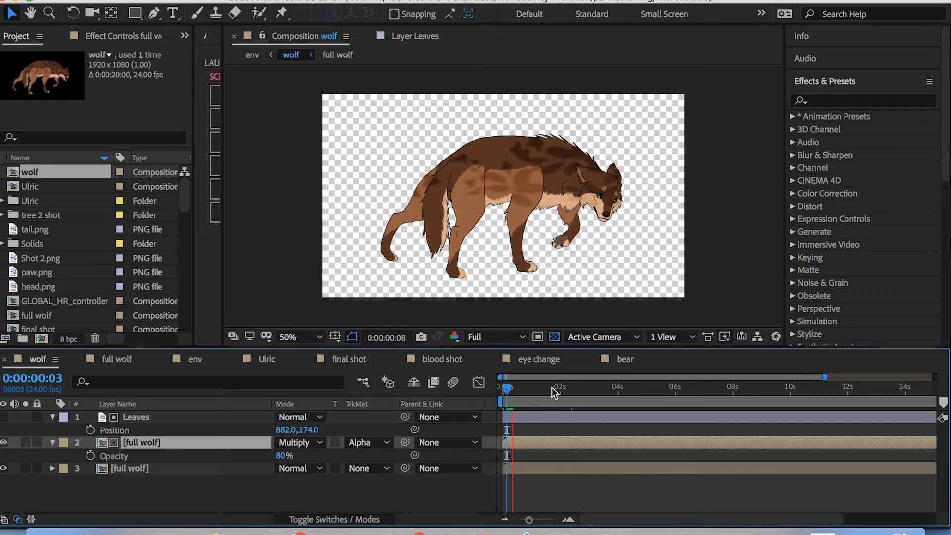
click(552, 387)
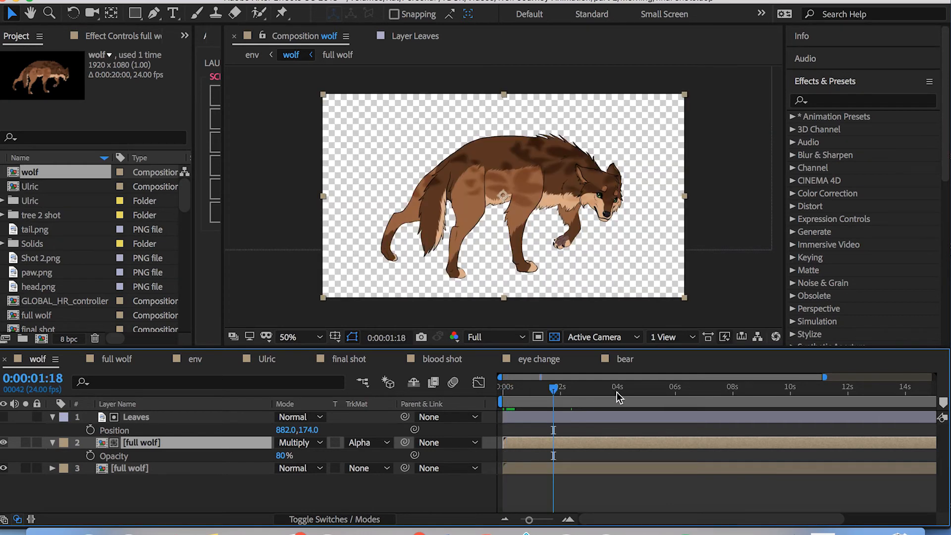
drag(568, 387, 724, 395)
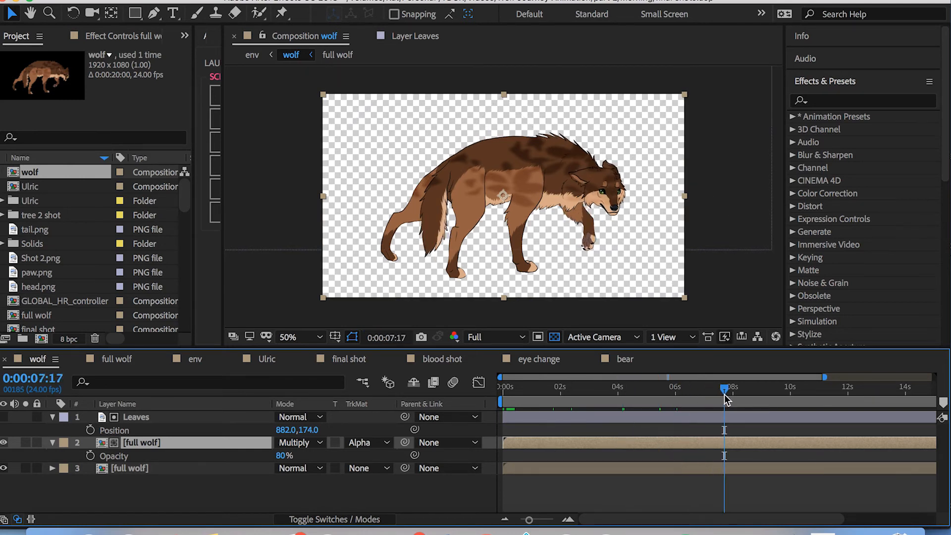
click(608, 487)
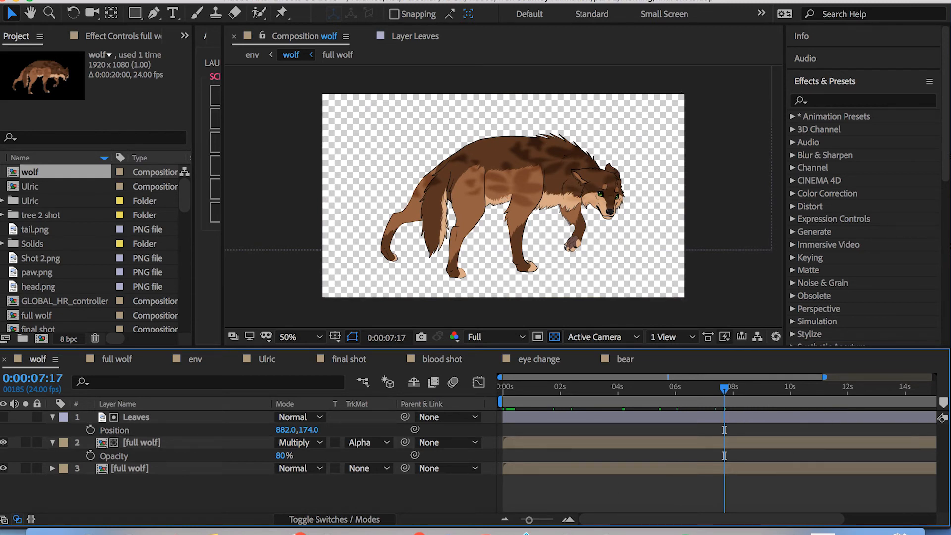